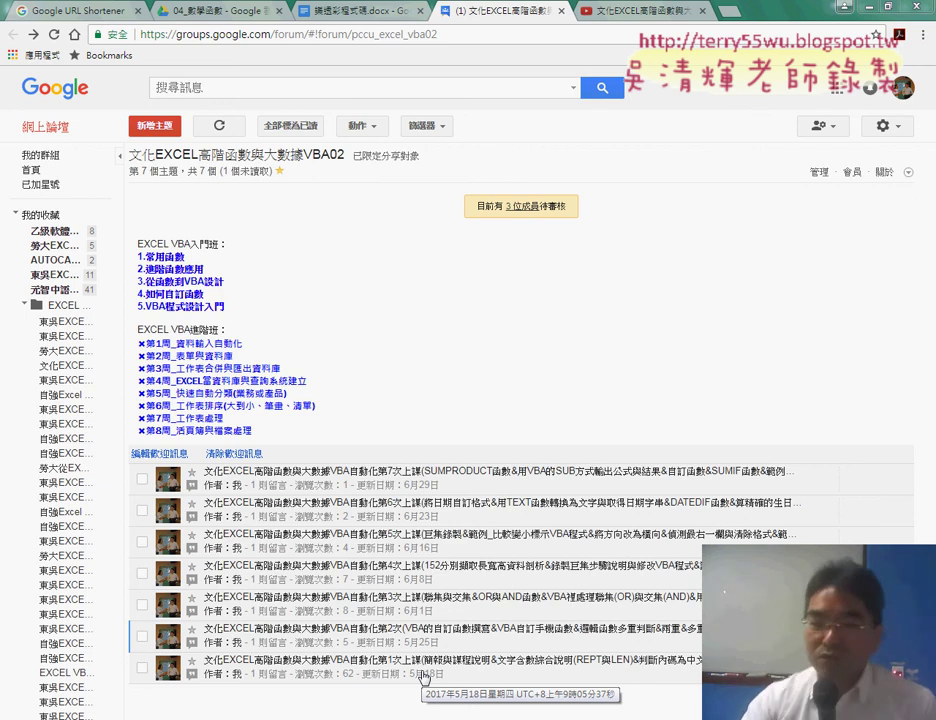
- Read the lesson 1 and lesson 2 forum posts, highlighting text in lines 08 and 09
{"action": "left_click", "coordinate": [479, 670]}
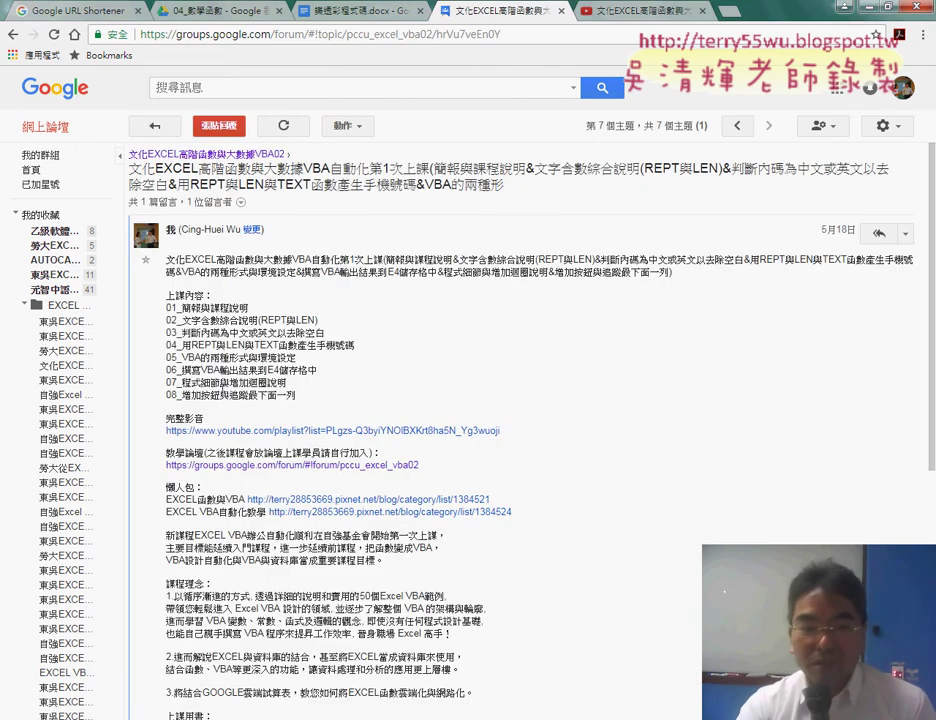
{"action": "left_click_drag", "start_coordinate": [248, 395], "coordinate": [296, 395]}
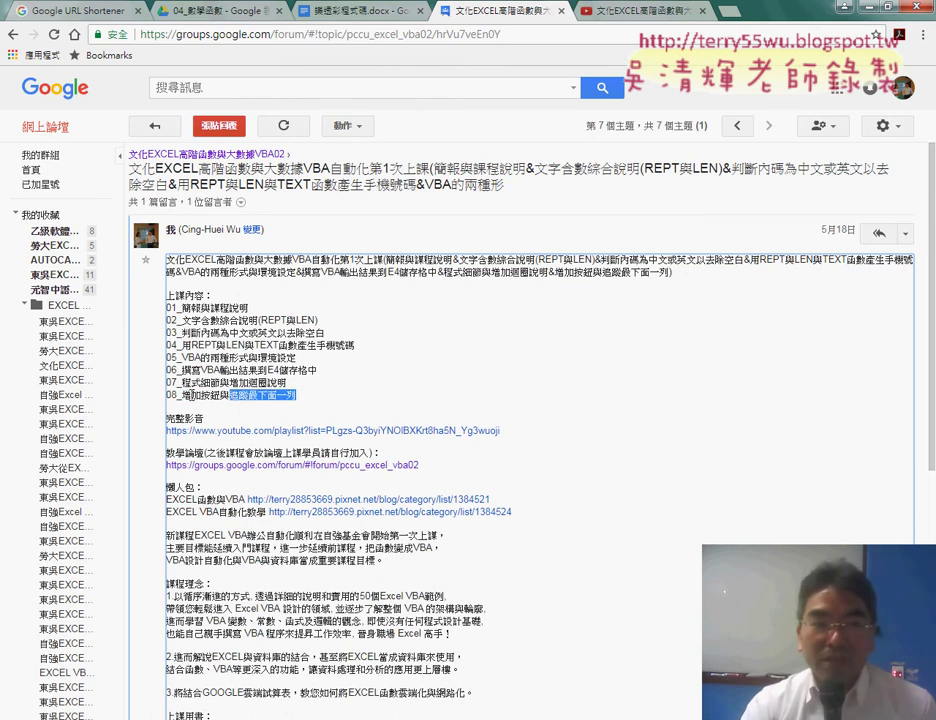
{"action": "left_click", "coordinate": [11, 34]}
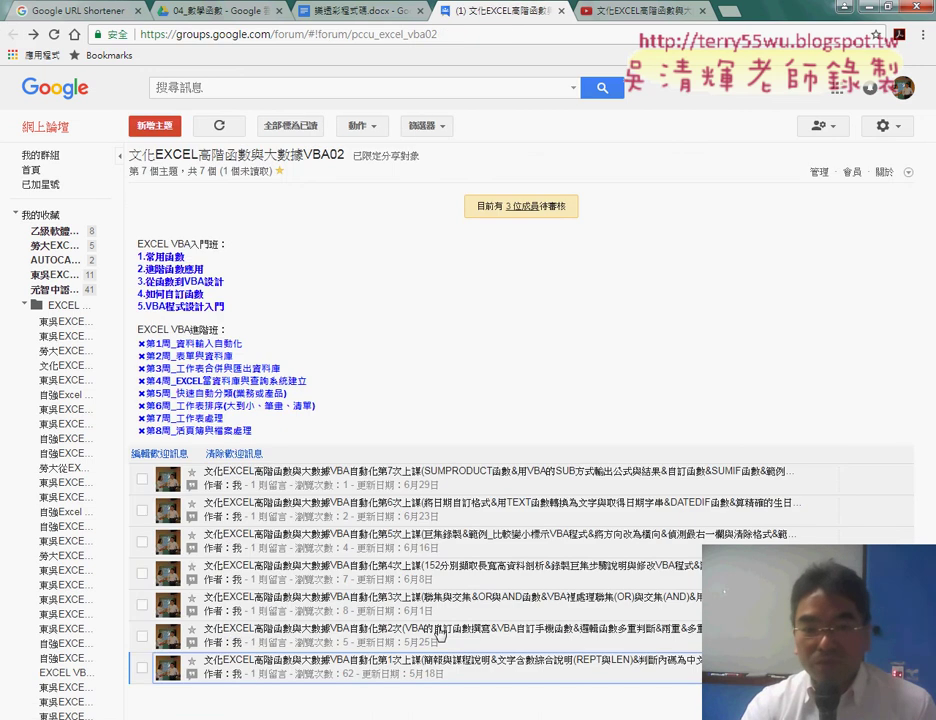
{"action": "left_click", "coordinate": [440, 624]}
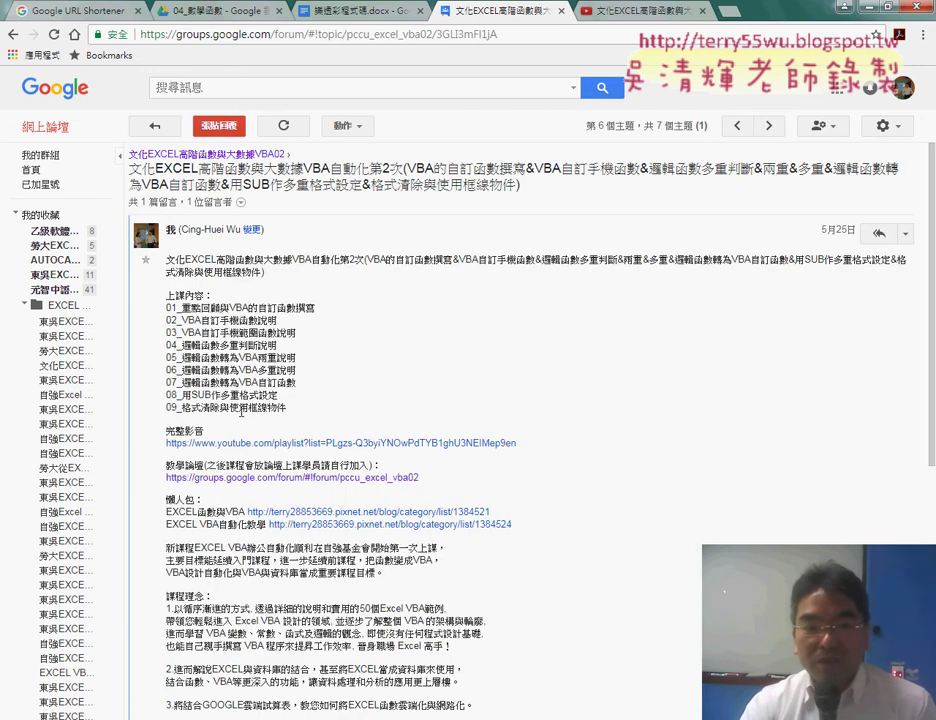
{"action": "double_click", "coordinate": [250, 408]}
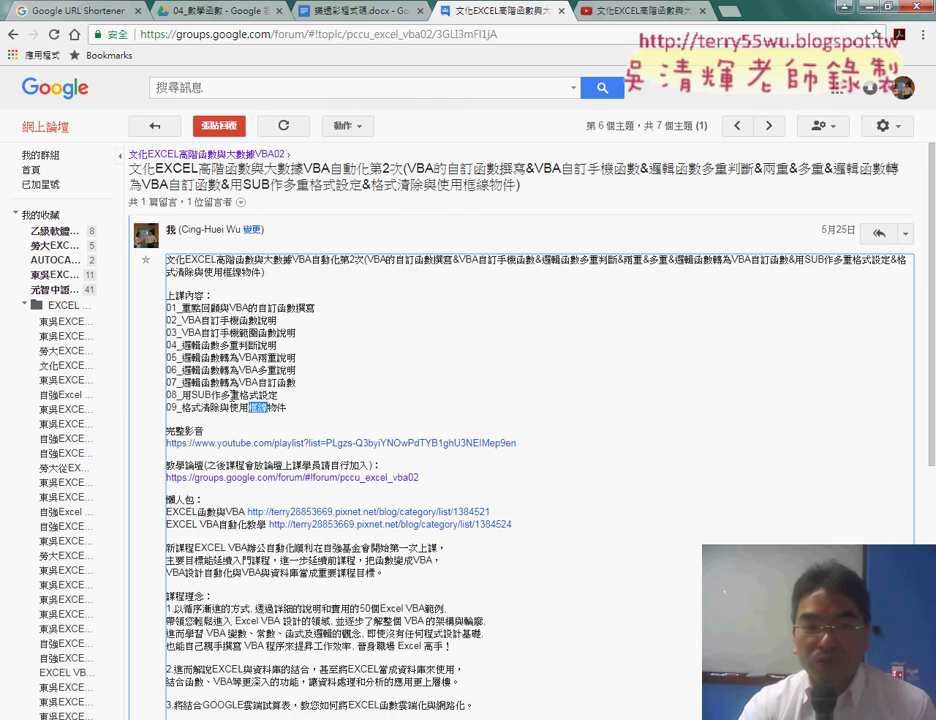
{"action": "left_click_drag", "start_coordinate": [274, 396], "coordinate": [279, 396]}
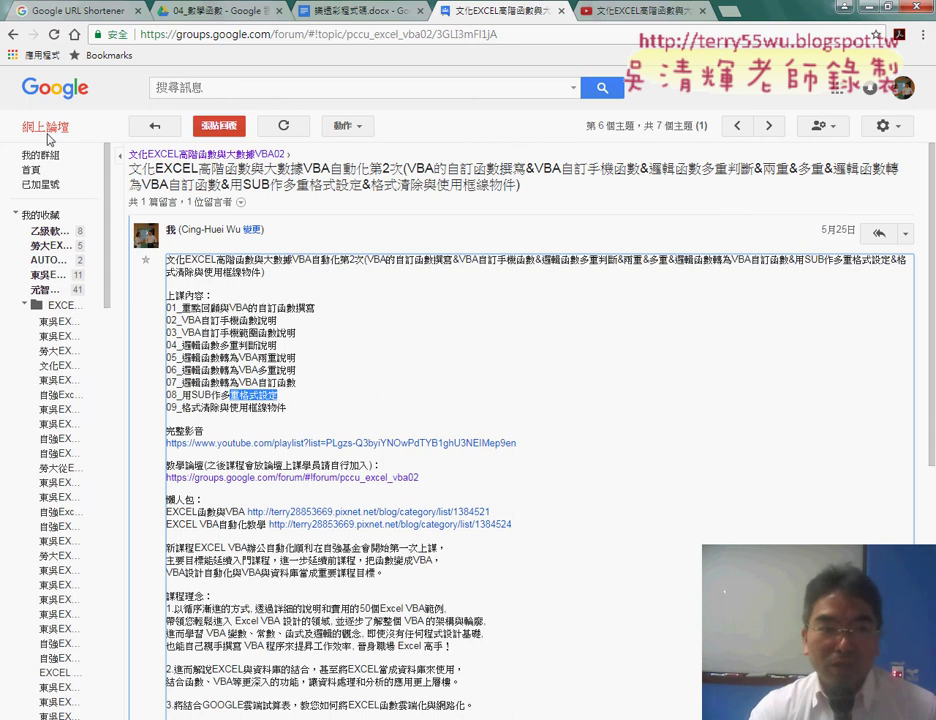
{"action": "left_click", "coordinate": [12, 34]}
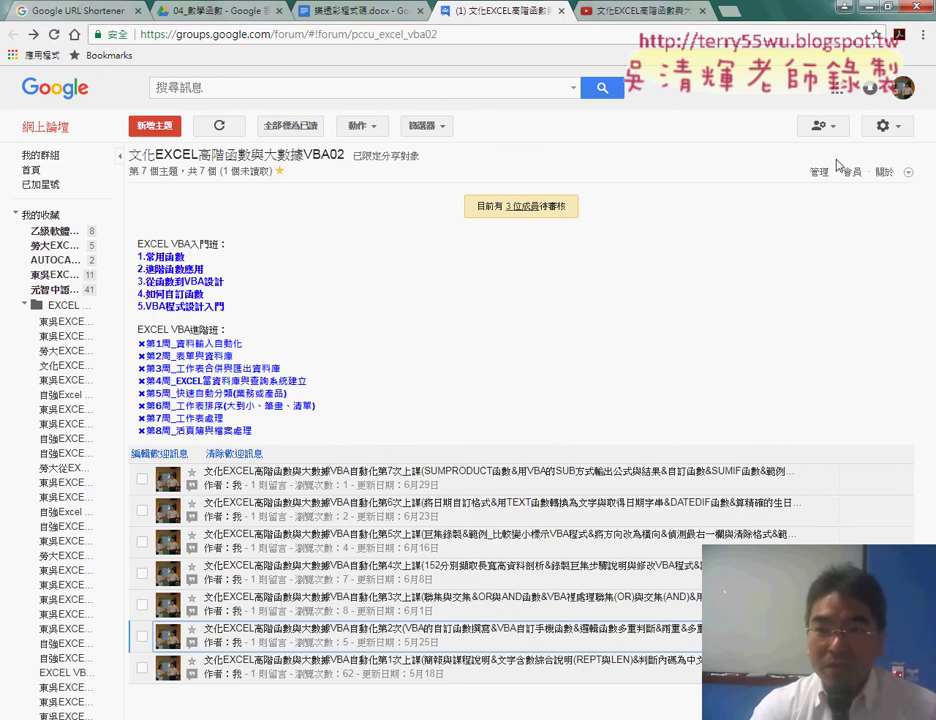
- Clear F2:F8 and rerun the 前7名 macro button to refill the top-seven numbers
{"action": "left_click", "coordinate": [868, 8]}
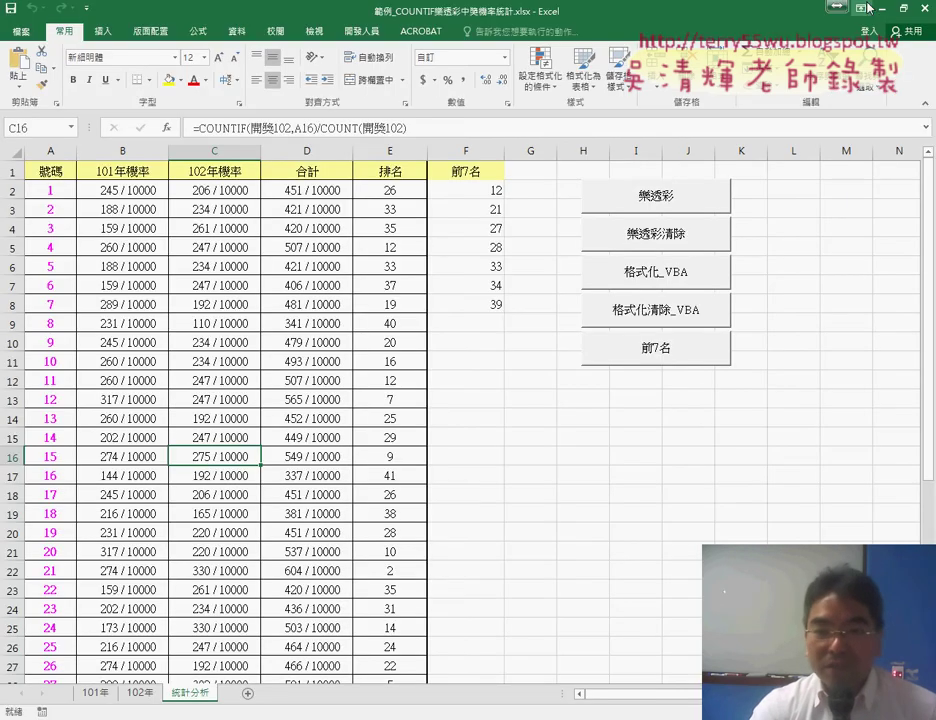
{"action": "left_click_drag", "start_coordinate": [486, 192], "coordinate": [490, 307]}
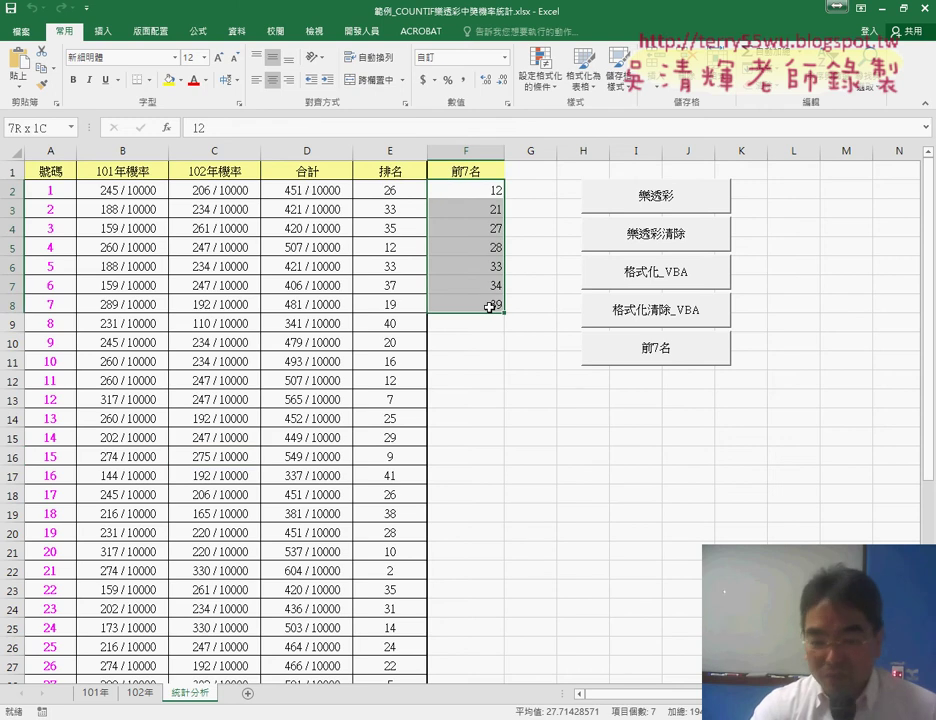
{"action": "key", "text": "Delete"}
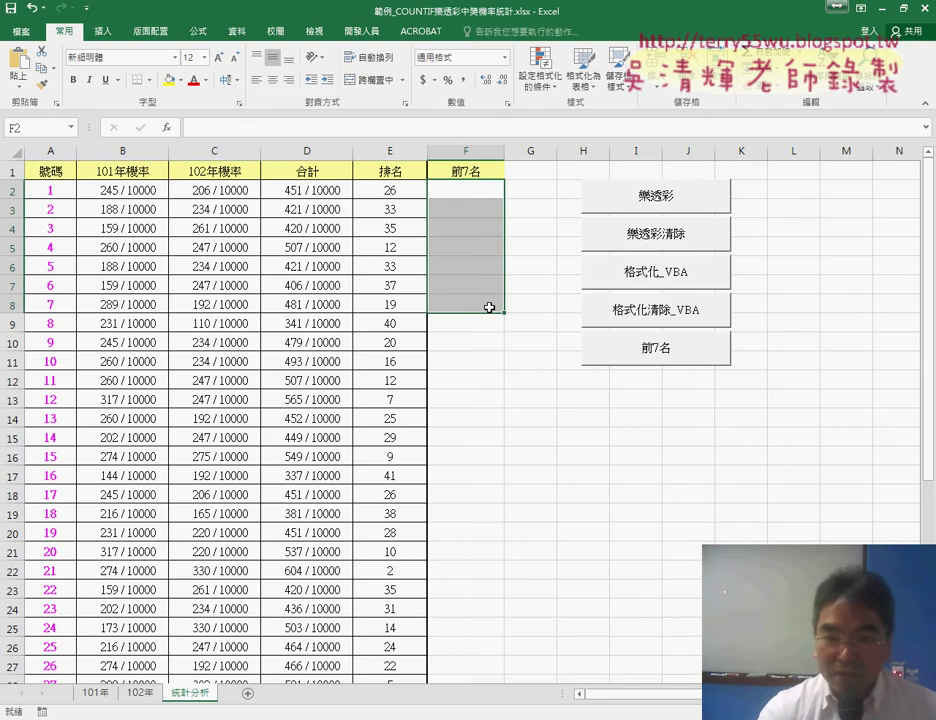
{"action": "left_click", "coordinate": [669, 364]}
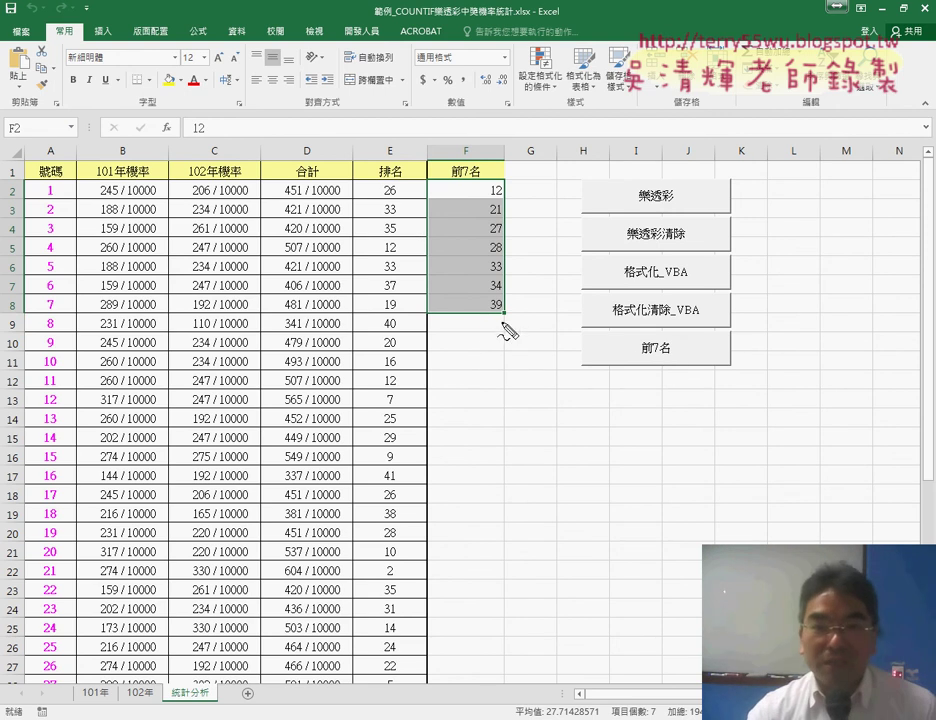
- Circle in red F2:F8, headers A, E and F, ranks in E13 and E22, and 12 in A13 and F2
{"action": "left_click_drag", "start_coordinate": [503, 323], "coordinate": [489, 325]}
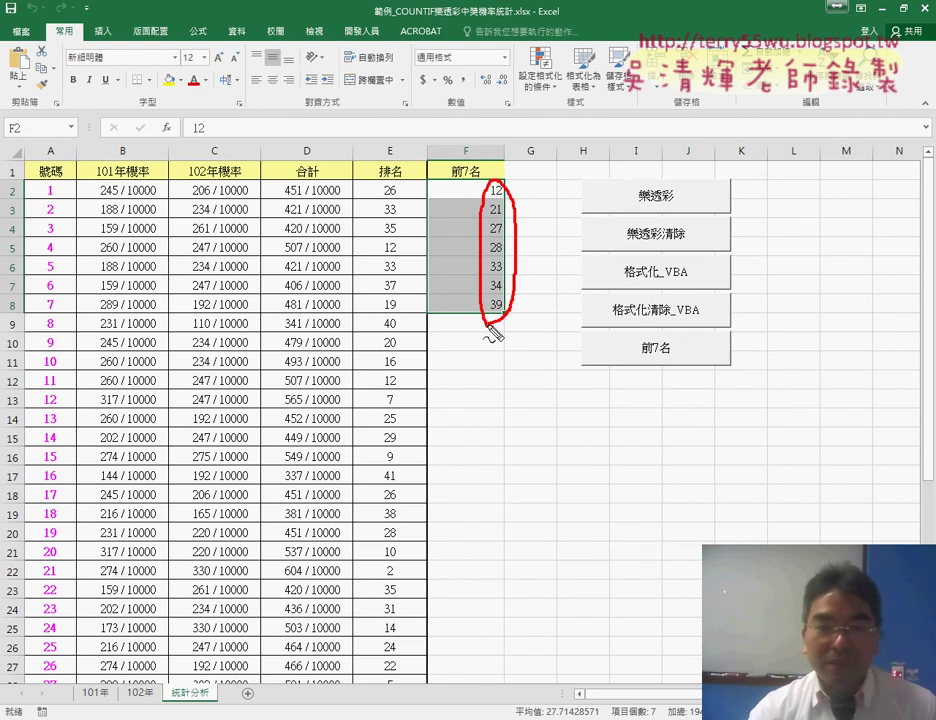
{"action": "left_click_drag", "start_coordinate": [388, 137], "coordinate": [394, 160]}
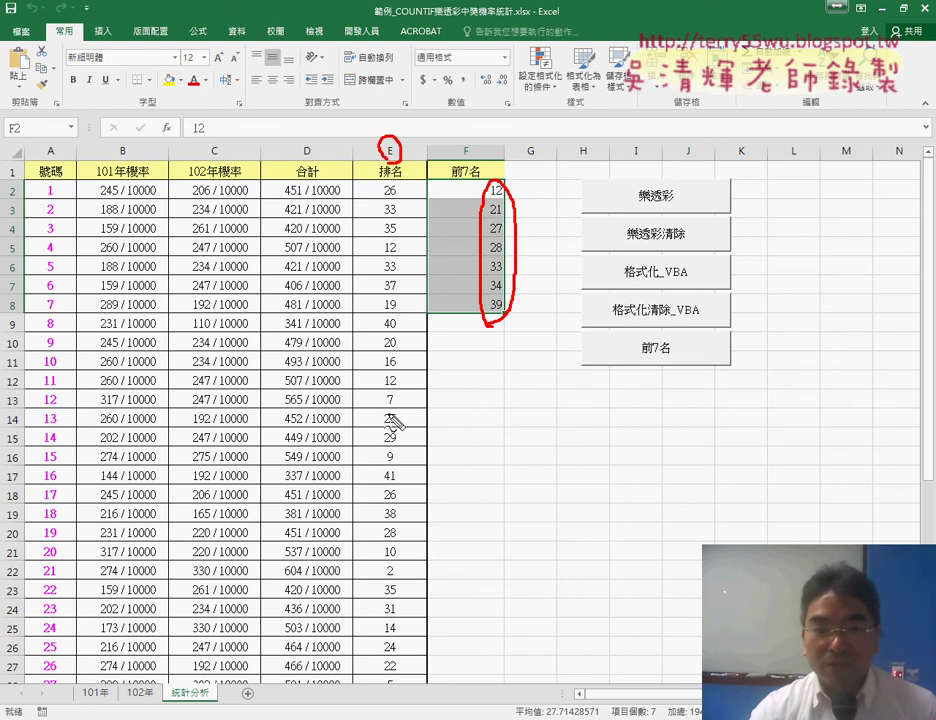
{"action": "left_click_drag", "start_coordinate": [400, 392], "coordinate": [397, 394]}
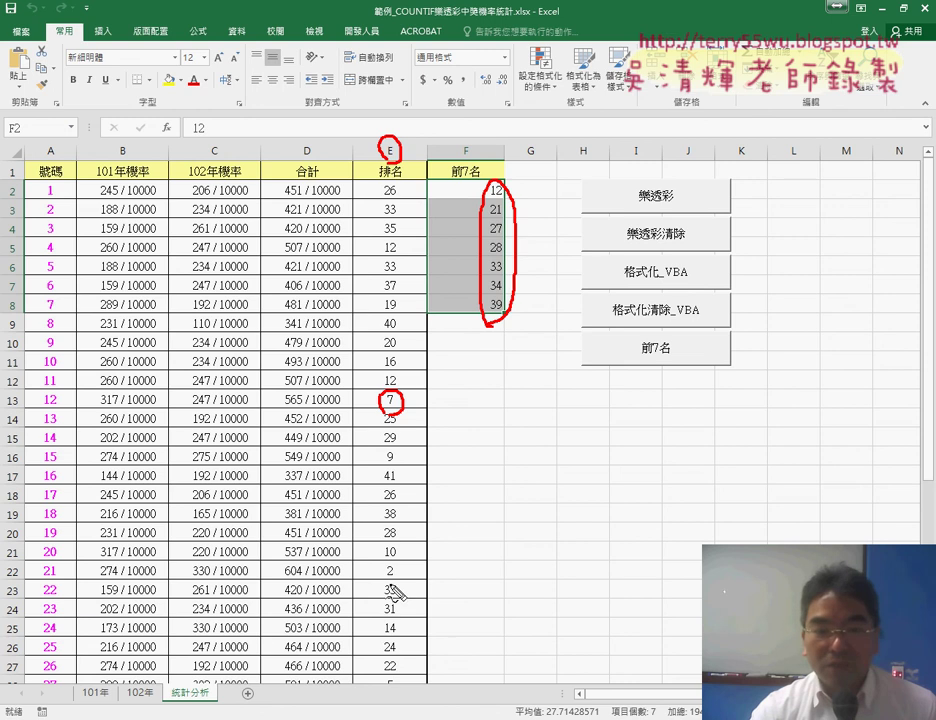
{"action": "left_click_drag", "start_coordinate": [392, 561], "coordinate": [398, 584]}
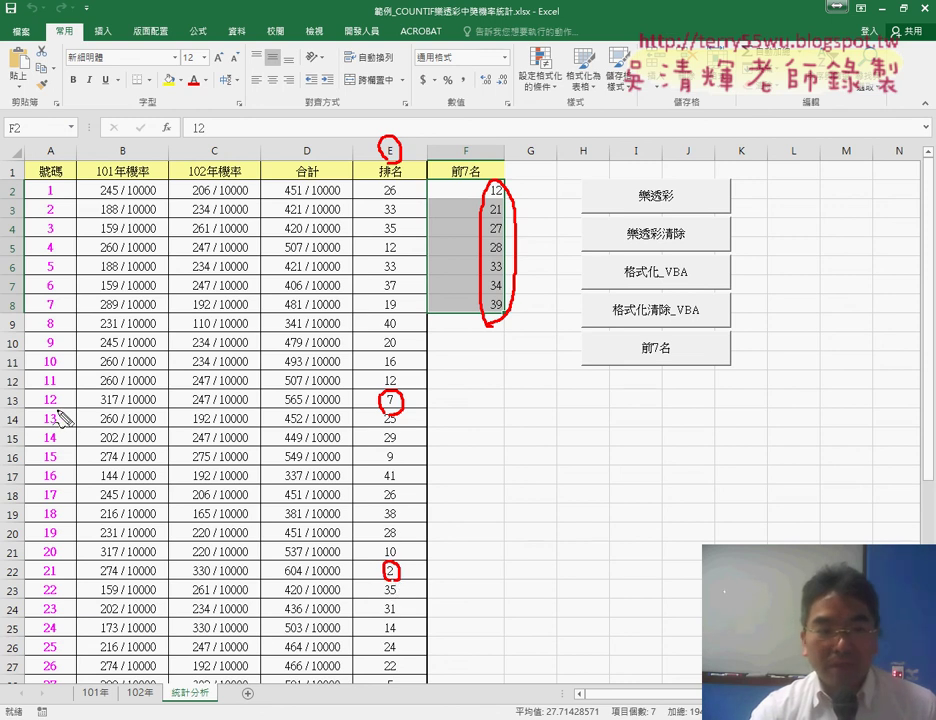
{"action": "left_click_drag", "start_coordinate": [58, 389], "coordinate": [66, 406]}
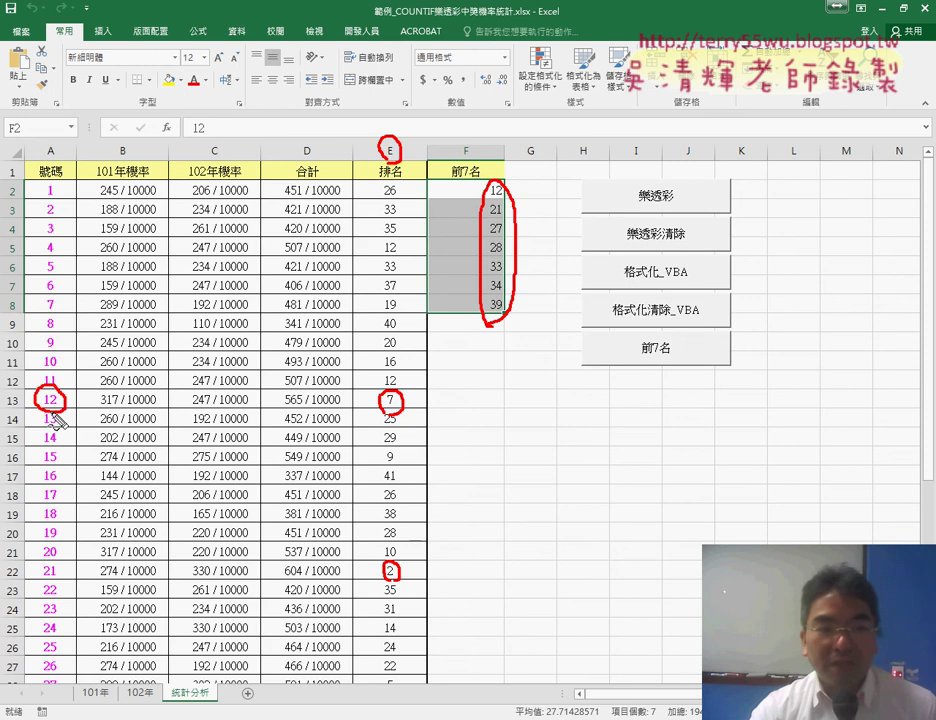
{"action": "left_click_drag", "start_coordinate": [46, 139], "coordinate": [60, 156]}
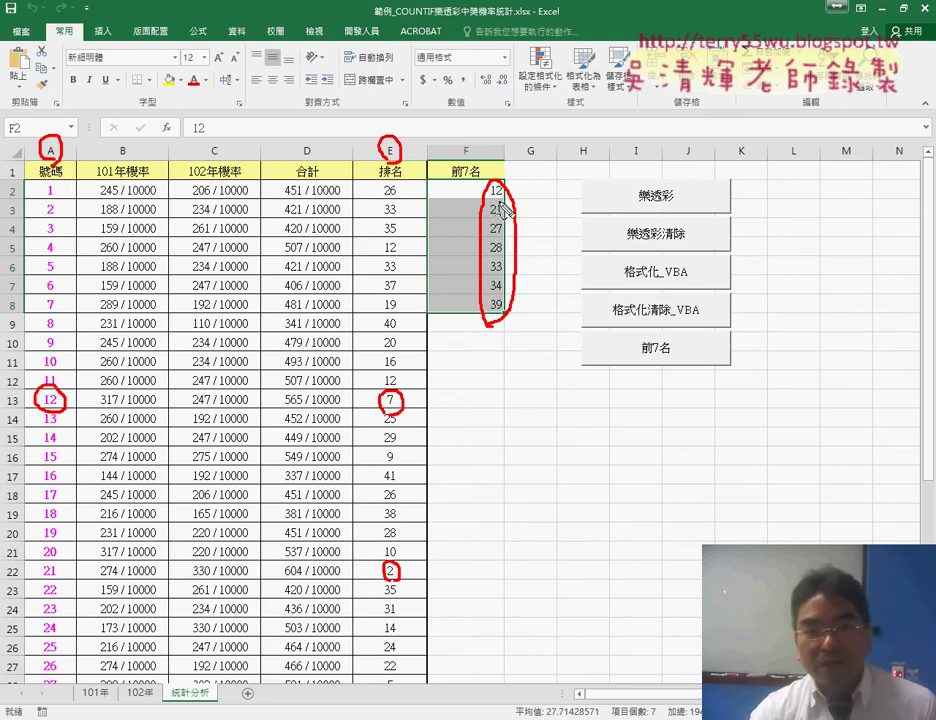
{"action": "left_click_drag", "start_coordinate": [494, 180], "coordinate": [510, 205]}
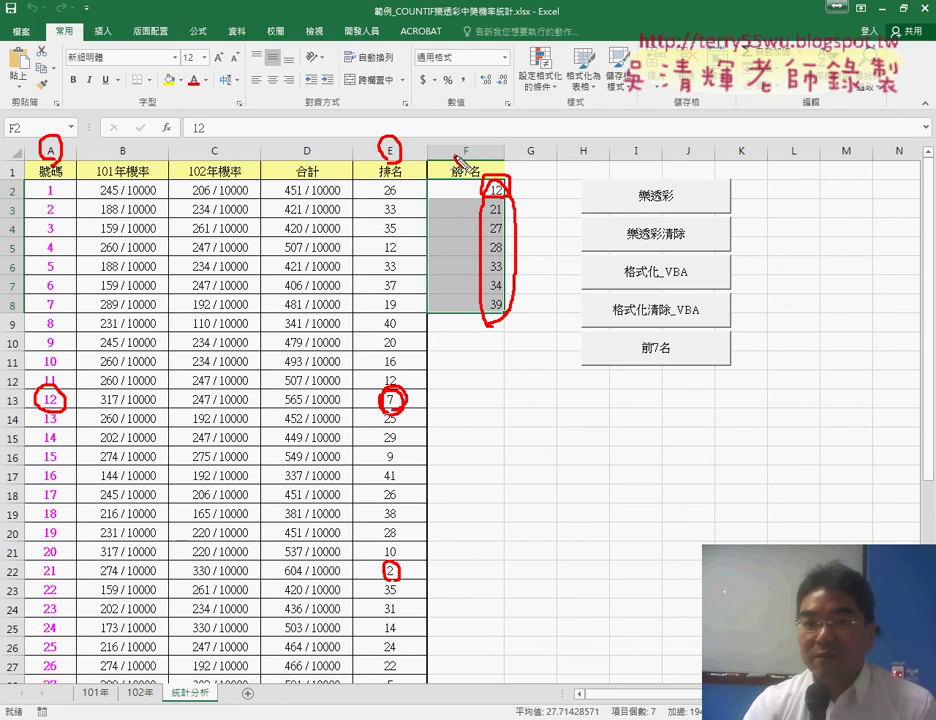
{"action": "left_click_drag", "start_coordinate": [460, 160], "coordinate": [470, 158]}
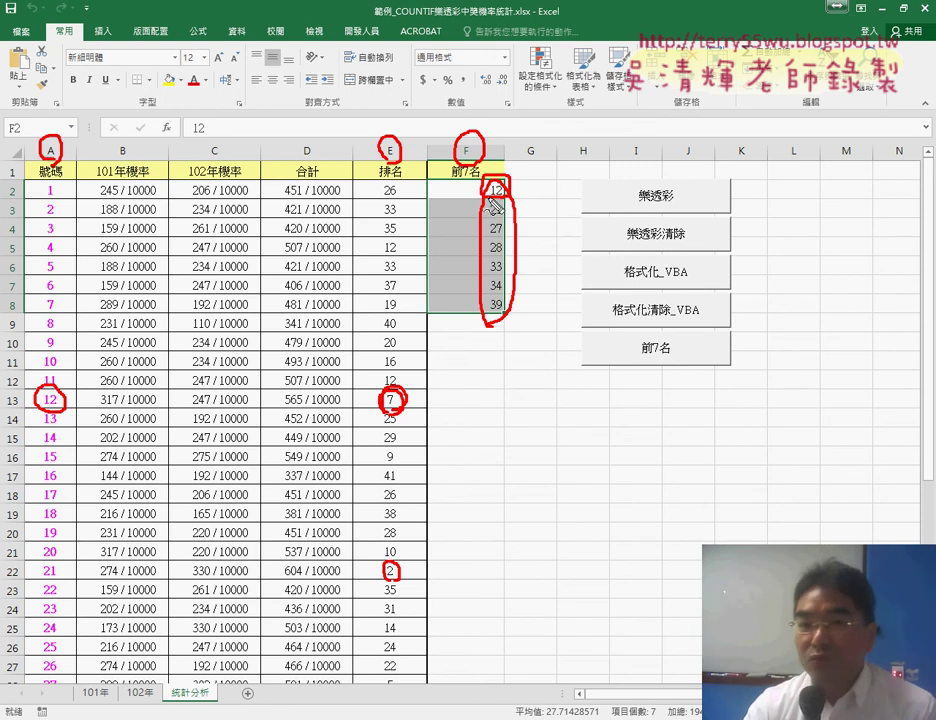
{"action": "mouse_move", "coordinate": [565, 120]}
{"action": "left_mouse_down"}
{"action": "mouse_move", "coordinate": [567, 152]}
{"action": "mouse_move", "coordinate": [583, 154]}
{"action": "left_mouse_up"}
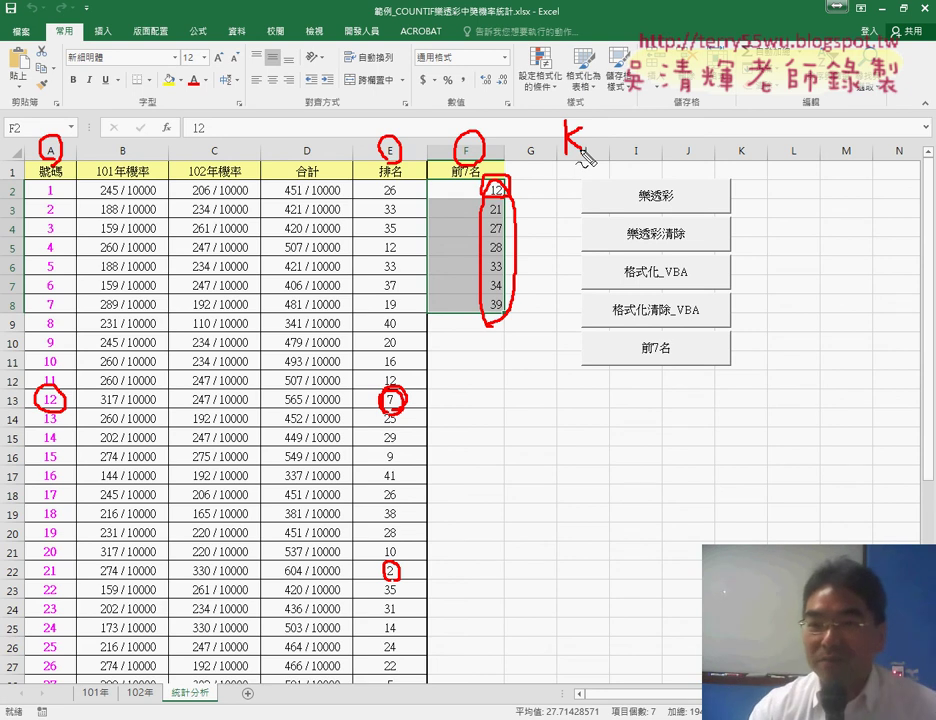
- Finish the handwritten note k = 2 and circle the value 21 in F3
{"action": "left_click_drag", "start_coordinate": [560, 158], "coordinate": [583, 178]}
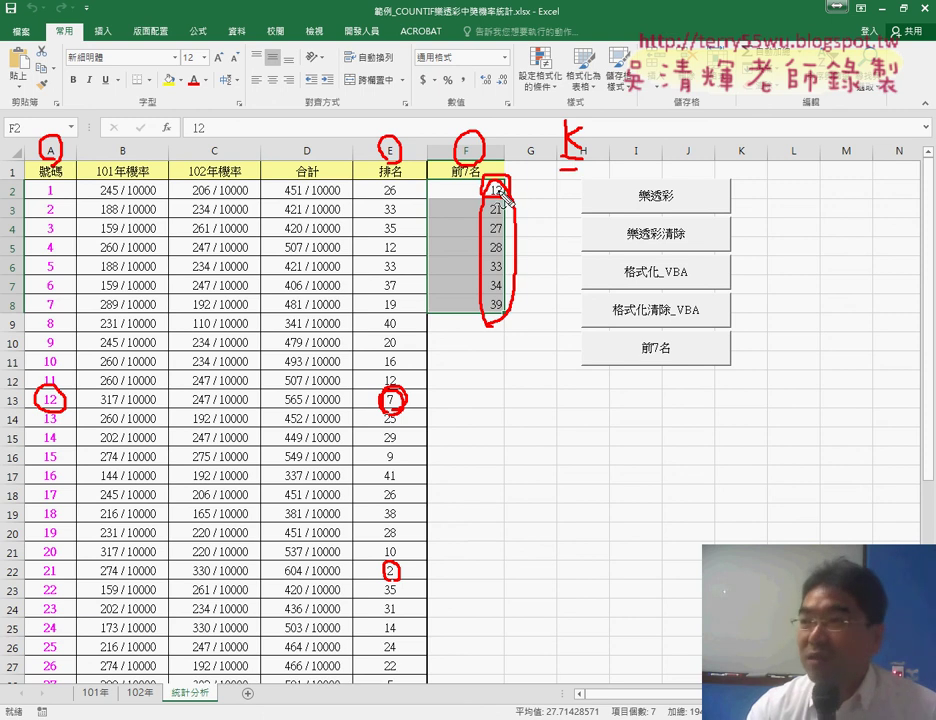
{"action": "mouse_move", "coordinate": [595, 141]}
{"action": "left_mouse_down"}
{"action": "mouse_move", "coordinate": [613, 140]}
{"action": "mouse_move", "coordinate": [614, 150]}
{"action": "mouse_move", "coordinate": [653, 139]}
{"action": "mouse_move", "coordinate": [646, 158]}
{"action": "left_mouse_up"}
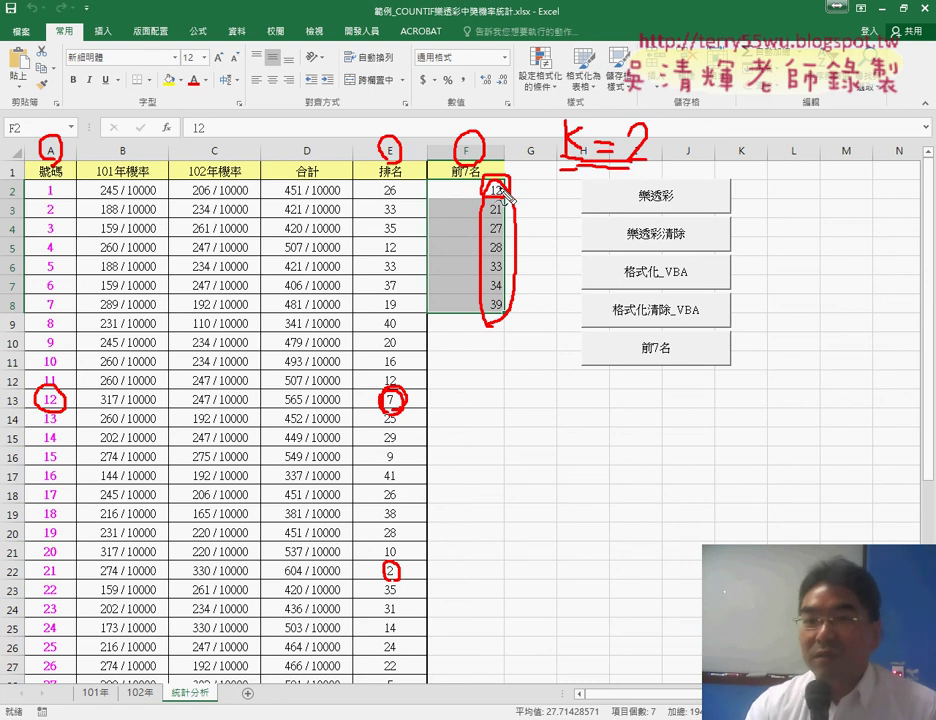
{"action": "left_click_drag", "start_coordinate": [495, 218], "coordinate": [493, 203]}
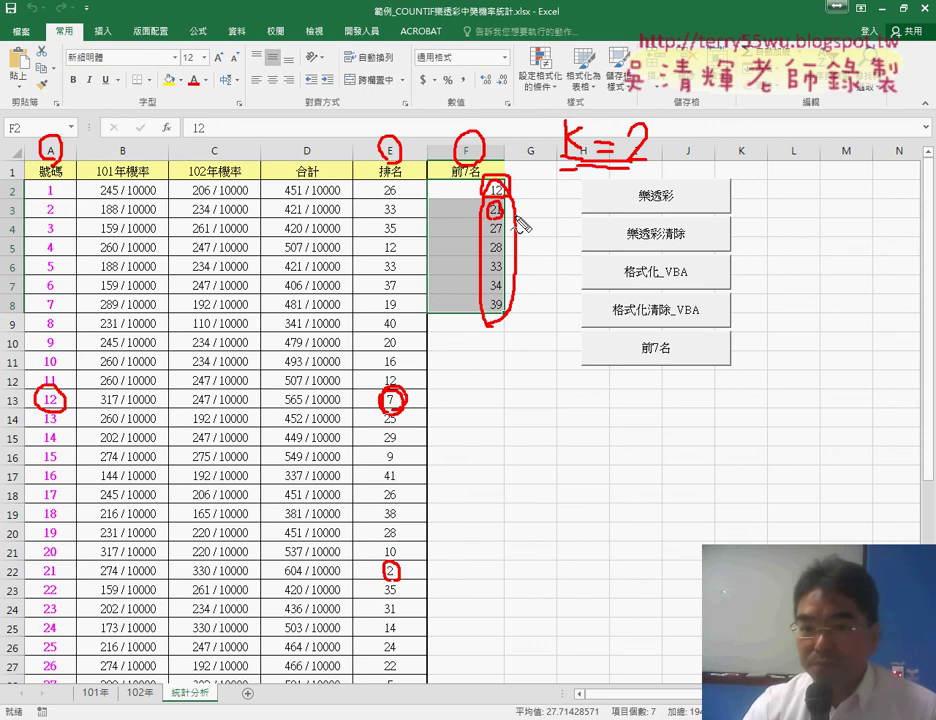
- Write the note k = k+1 below k = 2 and underline it
{"action": "mouse_move", "coordinate": [567, 193]}
{"action": "left_mouse_down"}
{"action": "mouse_move", "coordinate": [567, 222]}
{"action": "mouse_move", "coordinate": [611, 204]}
{"action": "mouse_move", "coordinate": [620, 222]}
{"action": "mouse_move", "coordinate": [656, 210]}
{"action": "left_mouse_up"}
{"action": "mouse_move", "coordinate": [648, 200]}
{"action": "left_mouse_down"}
{"action": "mouse_move", "coordinate": [648, 221]}
{"action": "mouse_move", "coordinate": [678, 222]}
{"action": "left_mouse_up"}
{"action": "left_click_drag", "start_coordinate": [617, 247], "coordinate": [683, 247]}
{"action": "mouse_move", "coordinate": [626, 258]}
{"action": "left_mouse_down"}
{"action": "mouse_move", "coordinate": [605, 287]}
{"action": "mouse_move", "coordinate": [578, 238]}
{"action": "left_mouse_up"}
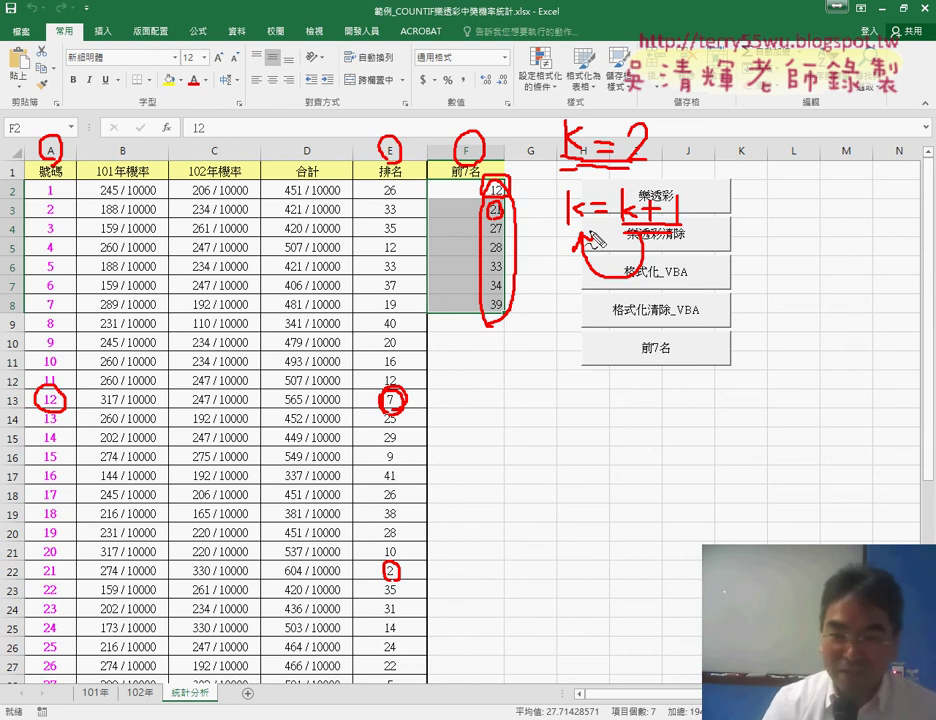
- Clear the pen marks and open the 前7名 button's assigned macro for editing
{"action": "key", "text": "Escape"}
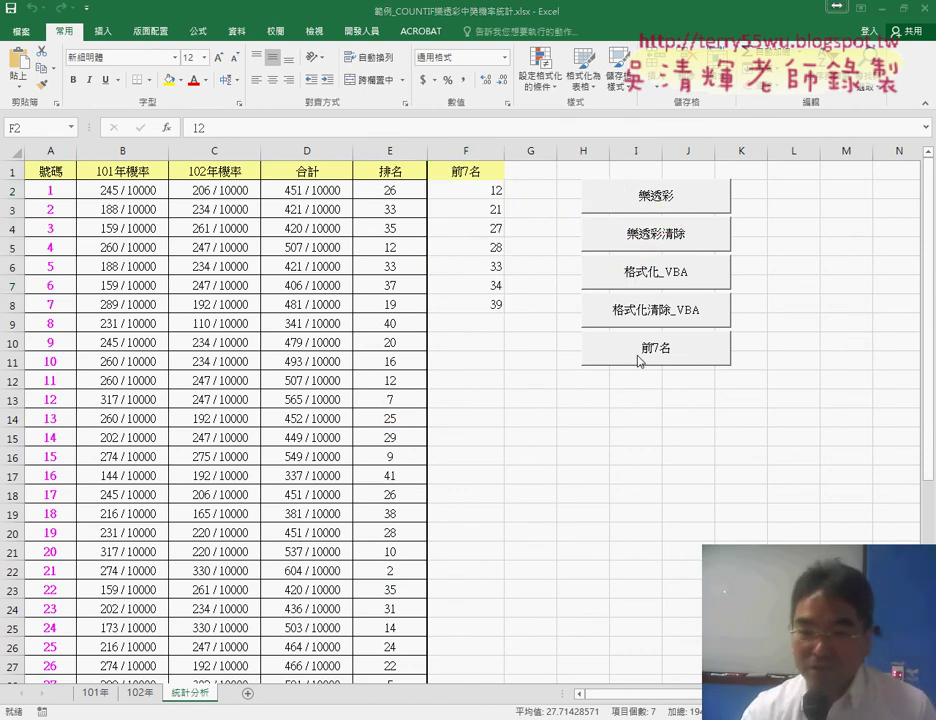
{"action": "left_click", "coordinate": [648, 358]}
{"action": "right_click", "coordinate": [620, 350]}
{"action": "left_click", "coordinate": [720, 465]}
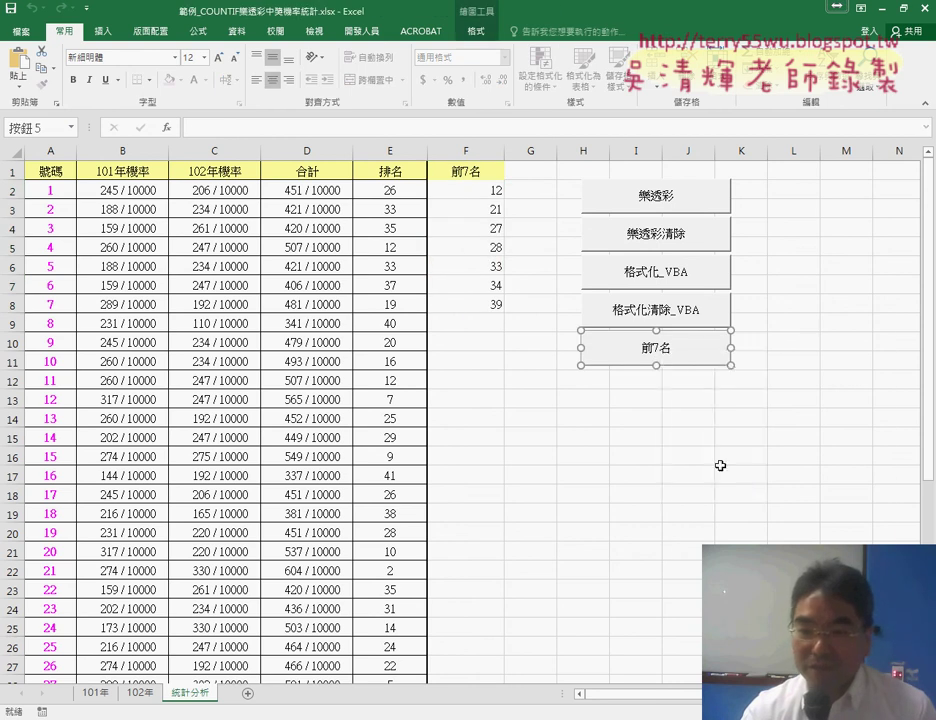
{"action": "left_click", "coordinate": [748, 355]}
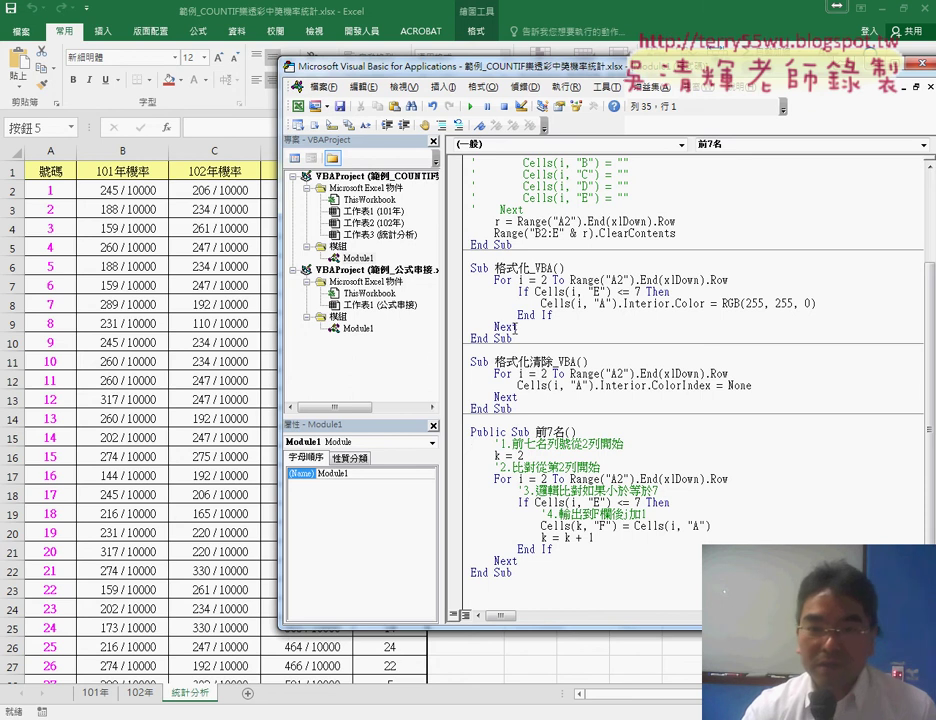
- Position the code window beside the sheet, highlighting the For…Next loop and the k = 2 line
{"action": "left_click_drag", "start_coordinate": [549, 75], "coordinate": [400, 77]}
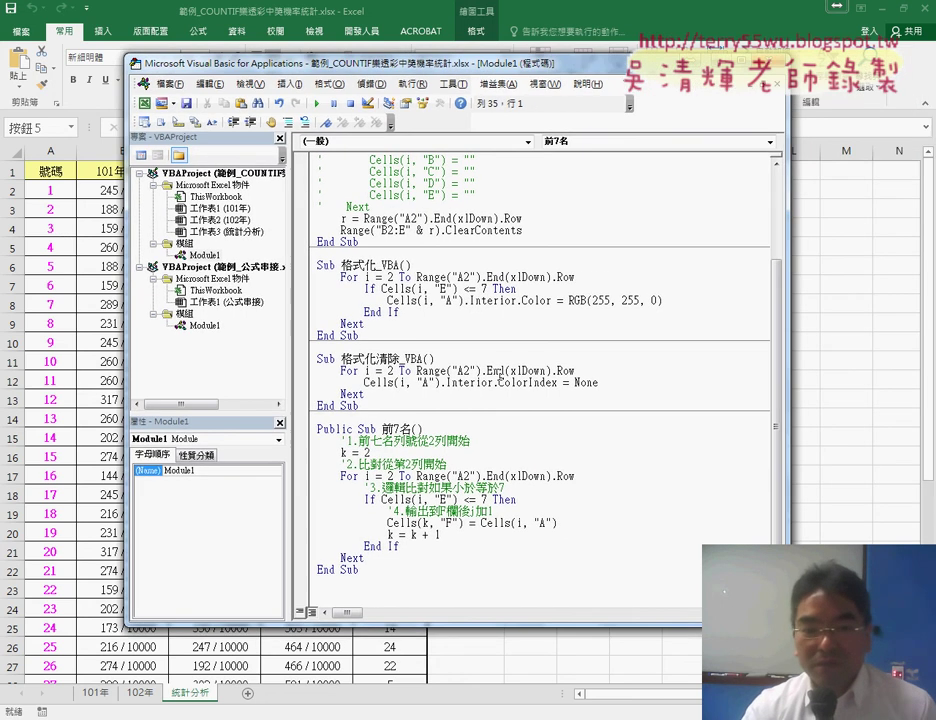
{"action": "left_click_drag", "start_coordinate": [371, 558], "coordinate": [308, 477]}
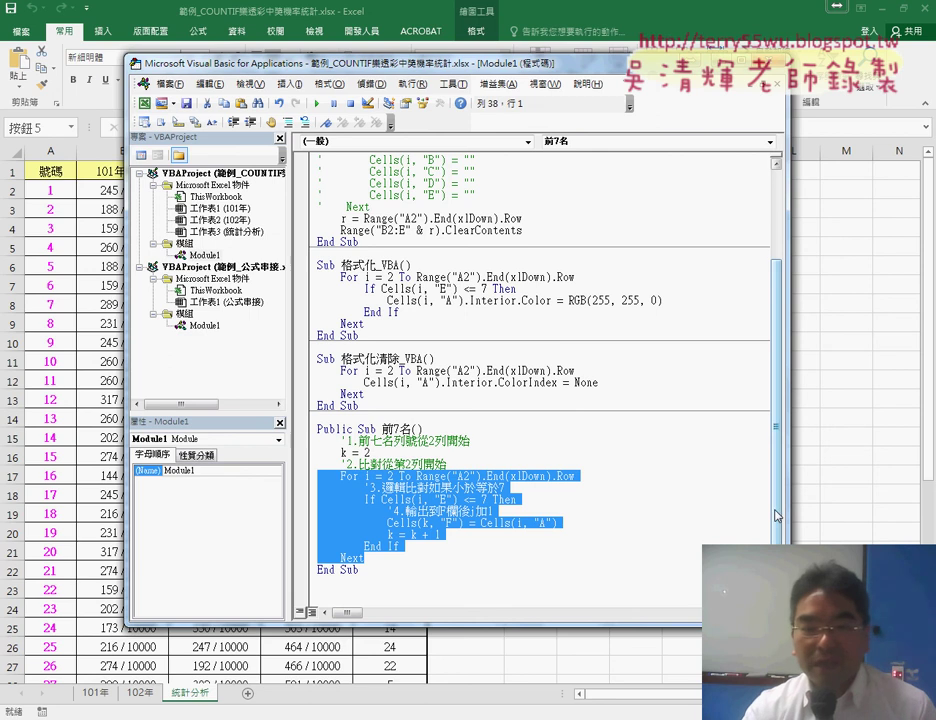
{"action": "left_click_drag", "start_coordinate": [381, 453], "coordinate": [341, 453]}
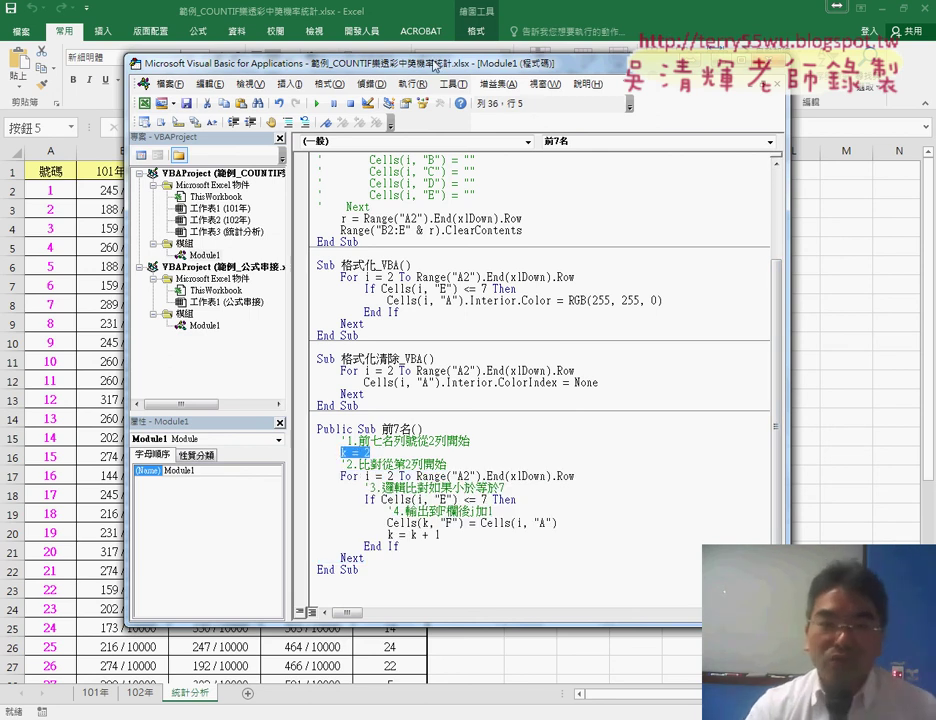
{"action": "left_click_drag", "start_coordinate": [305, 61], "coordinate": [666, 68]}
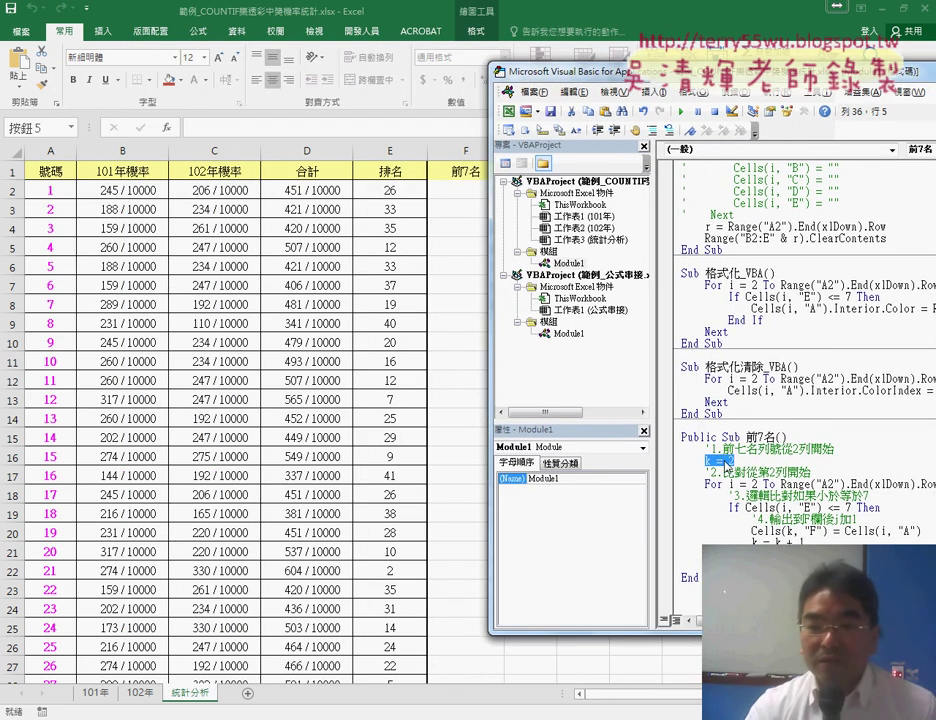
{"action": "left_click", "coordinate": [744, 484]}
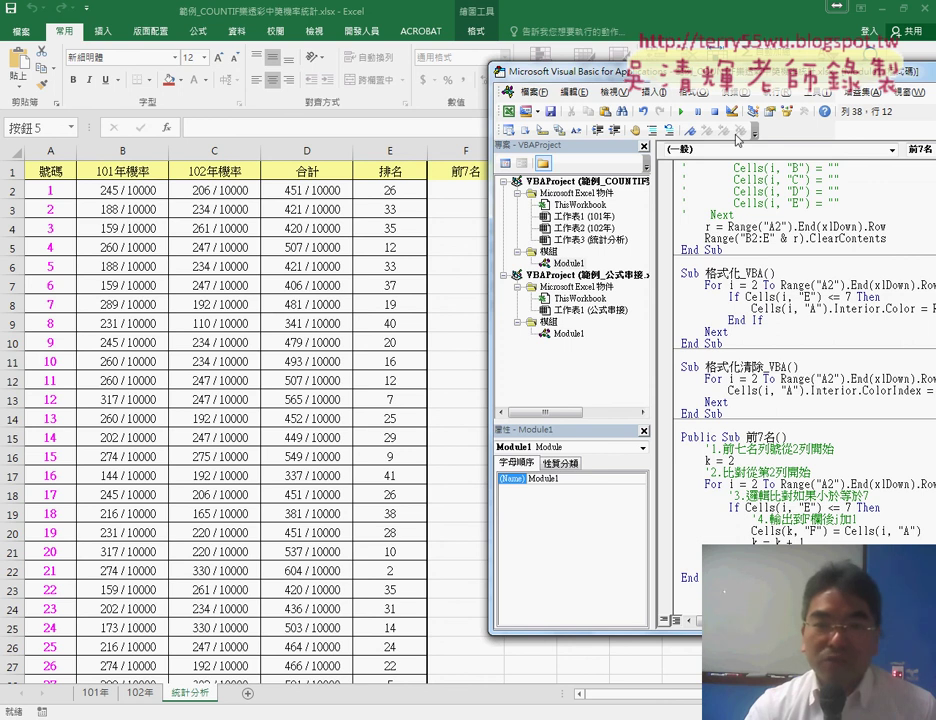
{"action": "left_click_drag", "start_coordinate": [666, 77], "coordinate": [588, 66]}
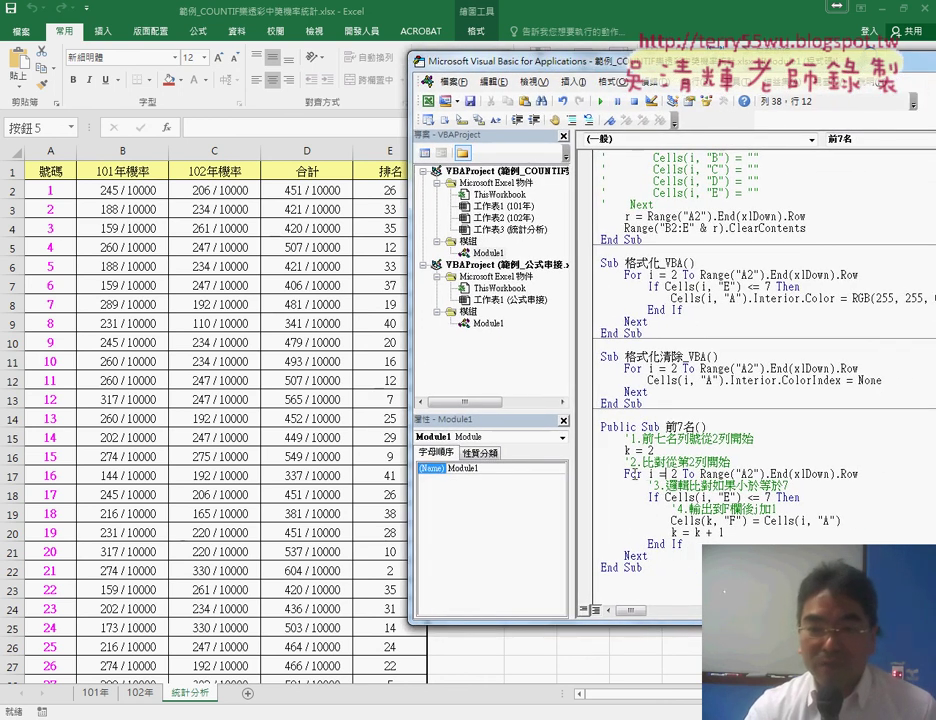
- Highlight the For i = 2 header, the If Cells(i, "E") <= 7 condition, and Cells(i, "A")
{"action": "left_click_drag", "start_coordinate": [624, 474], "coordinate": [858, 474]}
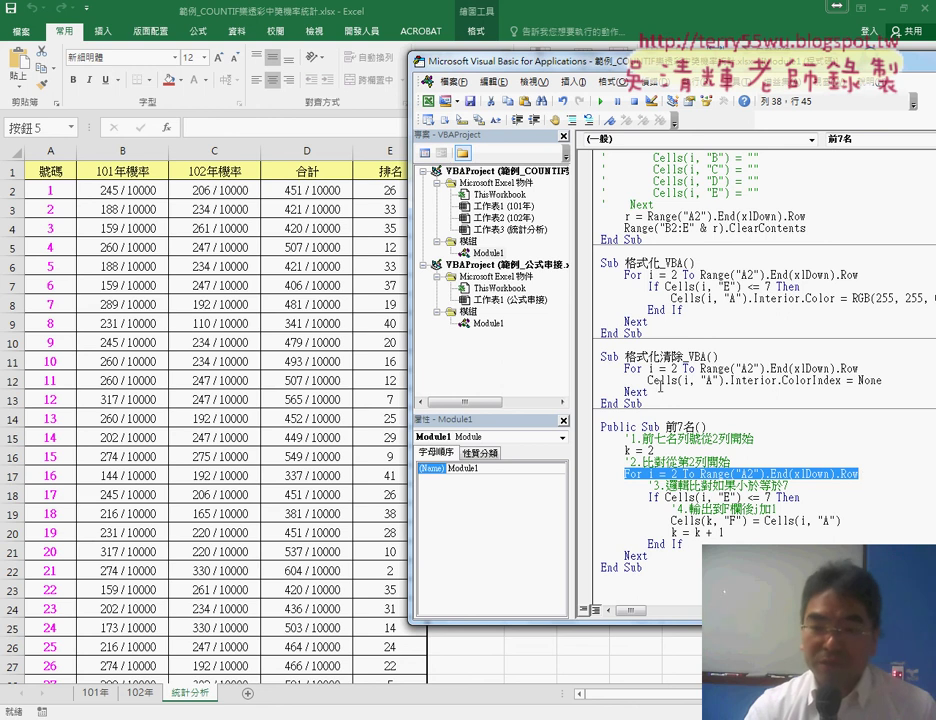
{"action": "left_click_drag", "start_coordinate": [648, 497], "coordinate": [800, 497]}
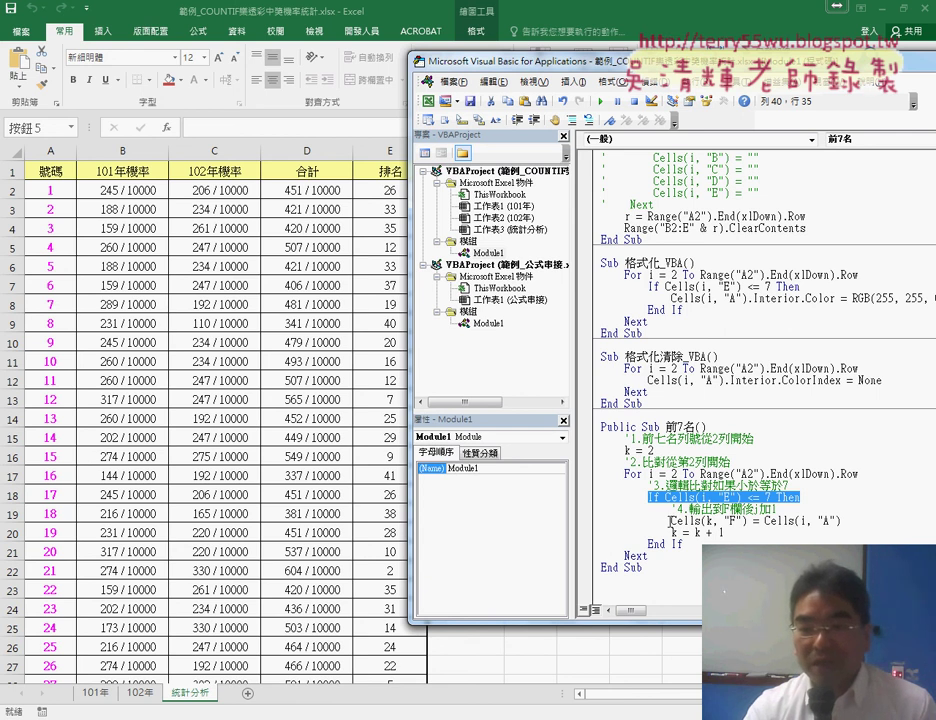
{"action": "left_click_drag", "start_coordinate": [765, 521], "coordinate": [841, 521]}
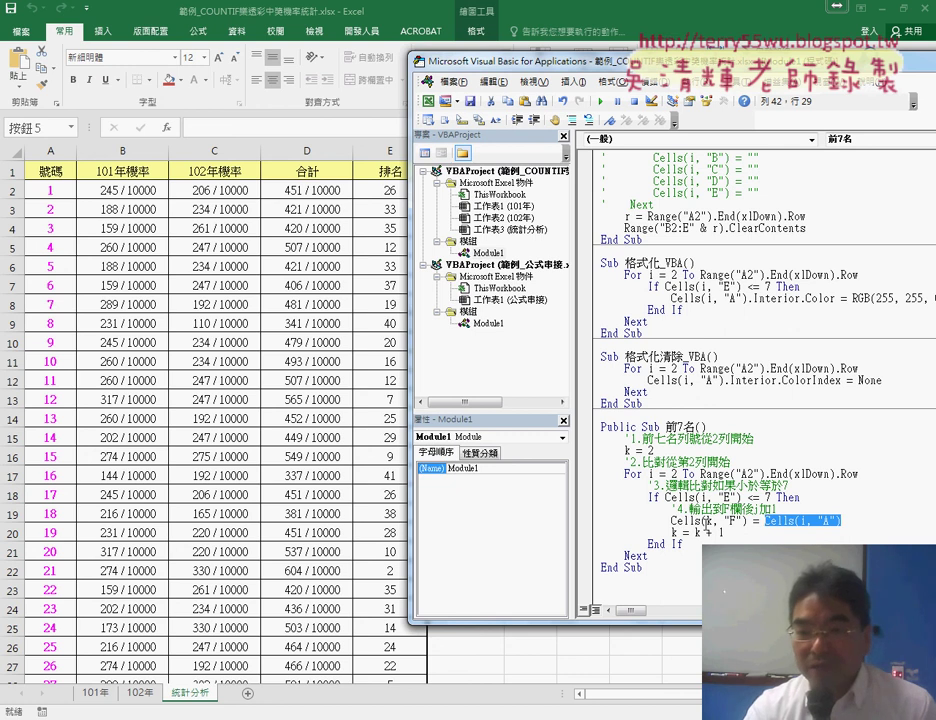
{"action": "double_click", "coordinate": [729, 521]}
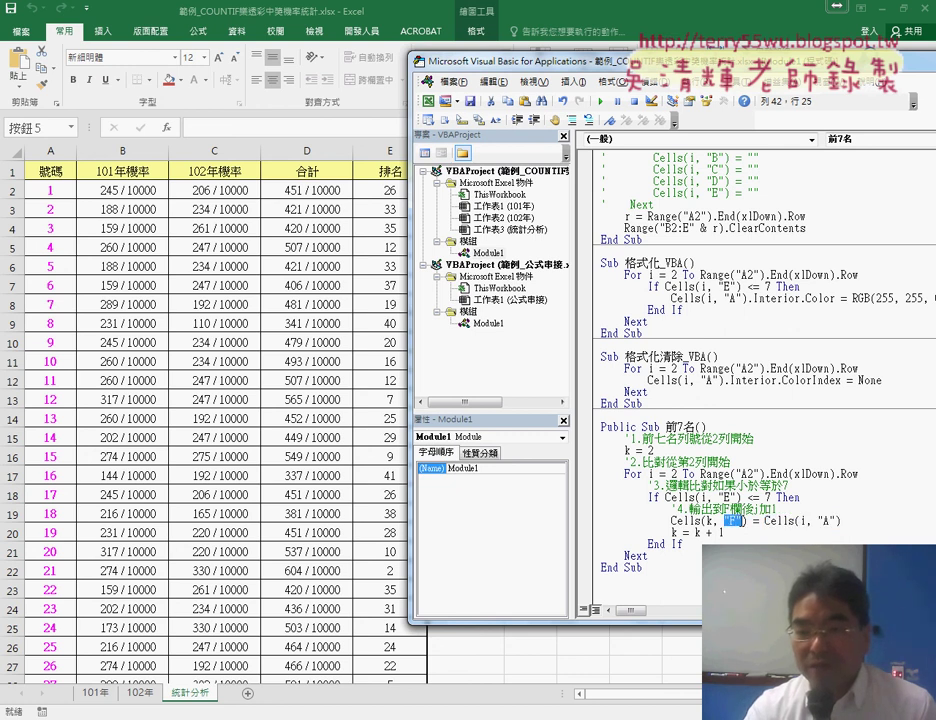
{"action": "left_click", "coordinate": [708, 521]}
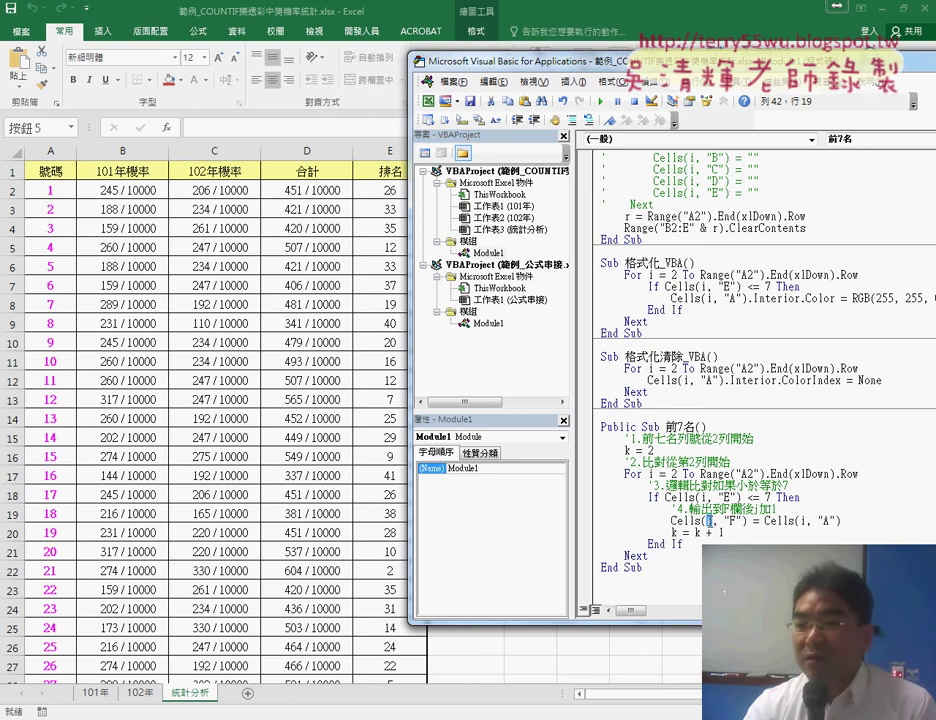
{"action": "type", "text": "k"}
{"action": "left_click_drag", "start_coordinate": [765, 521], "coordinate": [841, 521]}
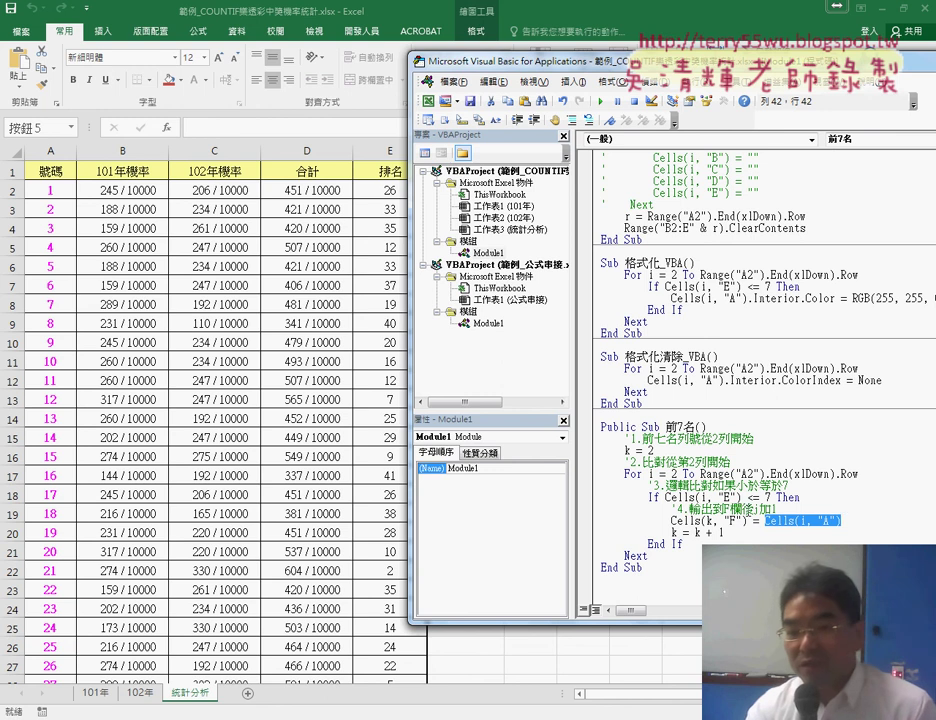
- Comment out the k = k + 1 line with an apostrophe
{"action": "left_click_drag", "start_coordinate": [723, 533], "coordinate": [696, 533]}
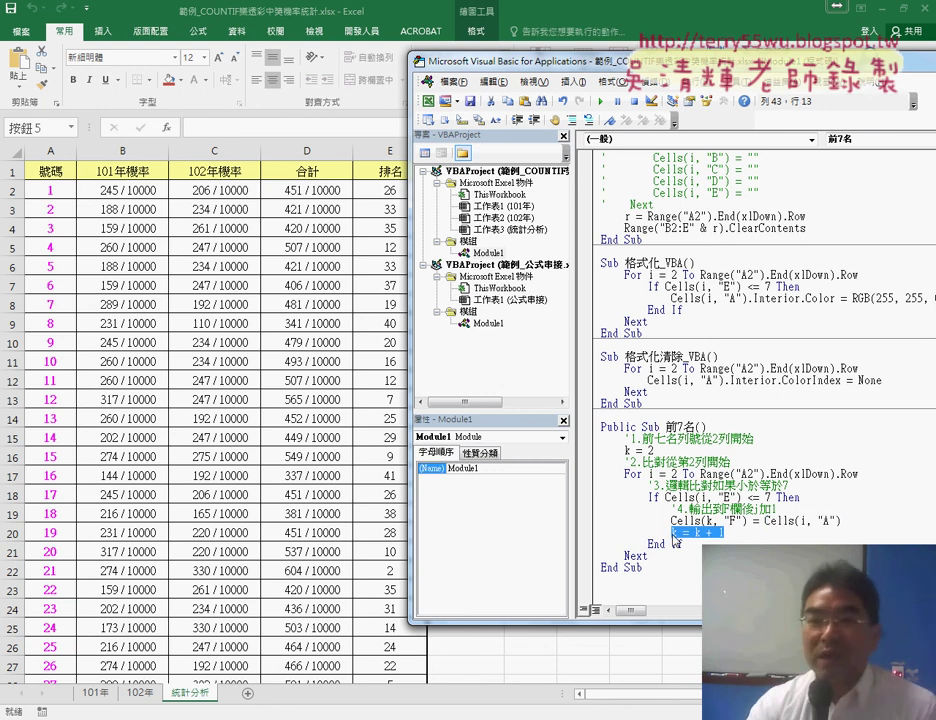
{"action": "left_click_drag", "start_coordinate": [440, 61], "coordinate": [535, 58]}
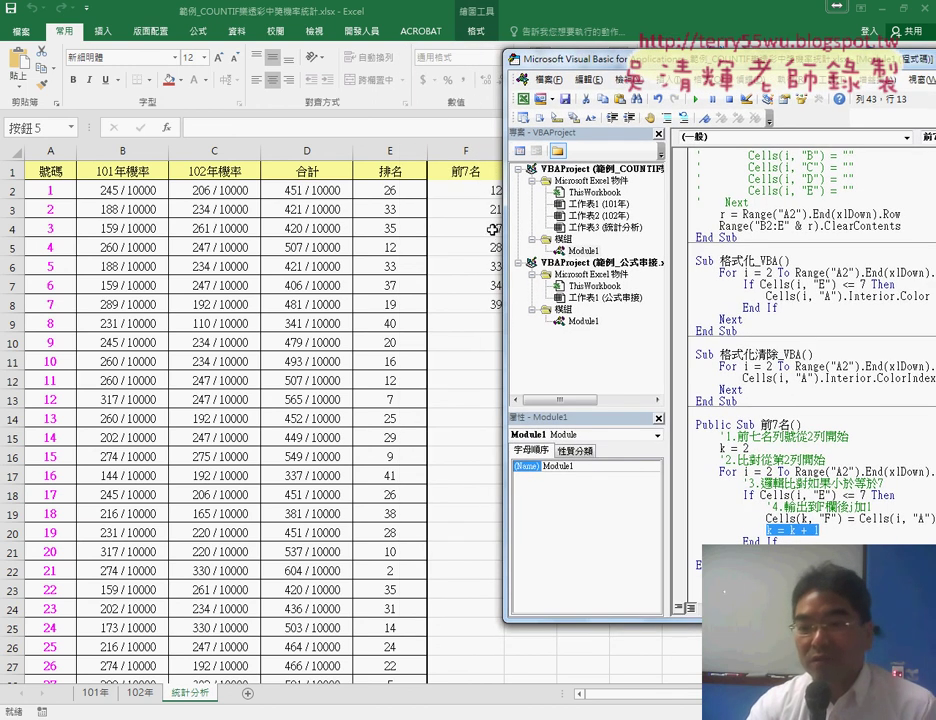
{"action": "left_click", "coordinate": [793, 529]}
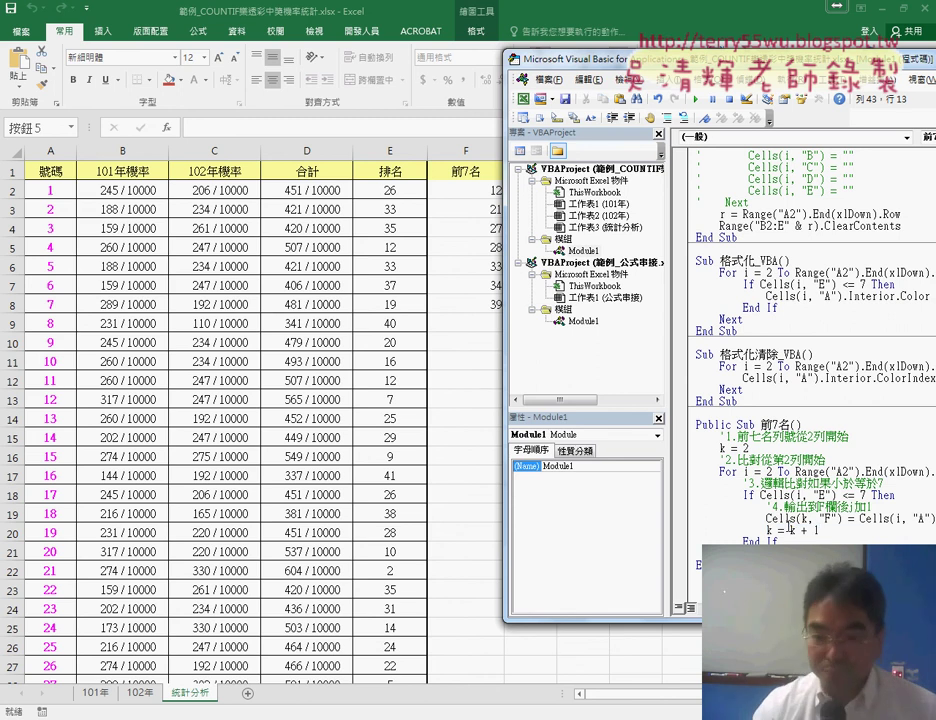
{"action": "type", "text": "'"}
- Clear the seven results from F2:F8 on the worksheet
{"action": "key", "text": "alt+F11"}
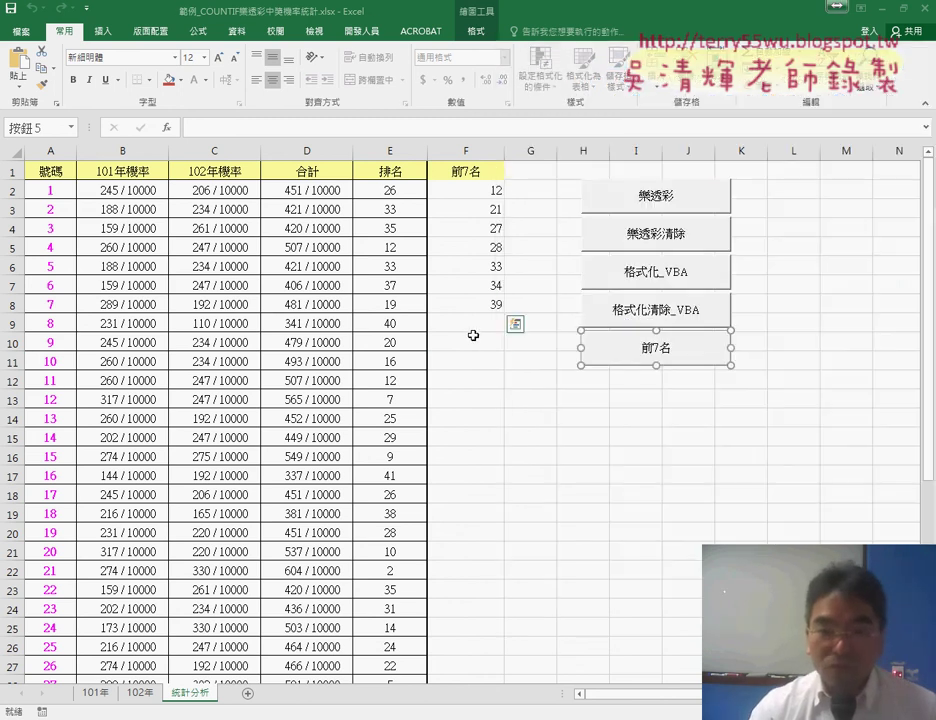
{"action": "left_click_drag", "start_coordinate": [485, 303], "coordinate": [496, 194]}
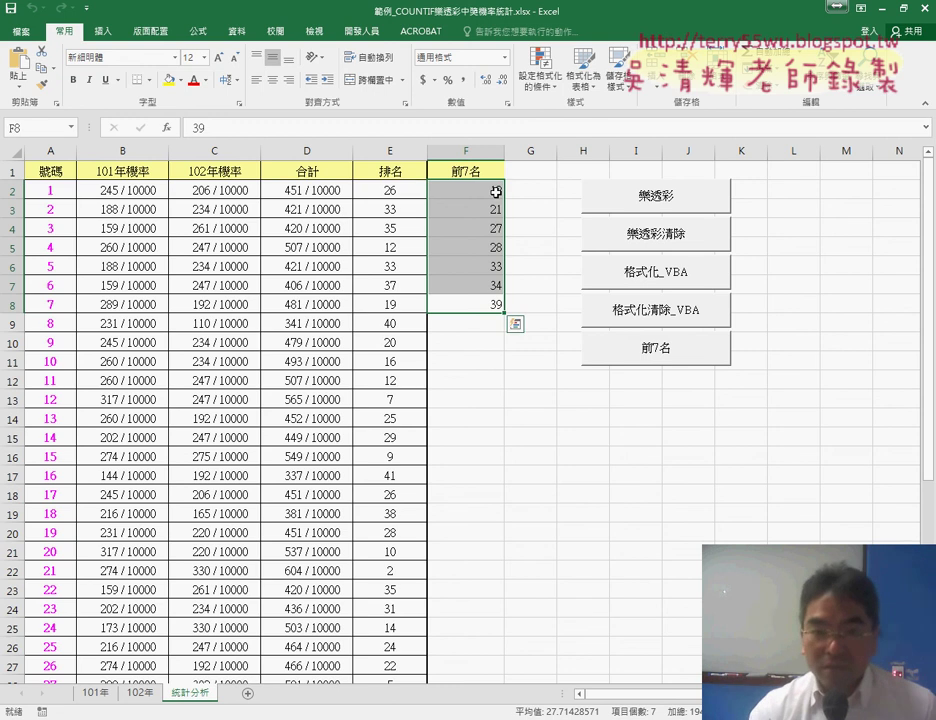
{"action": "key", "text": "Delete"}
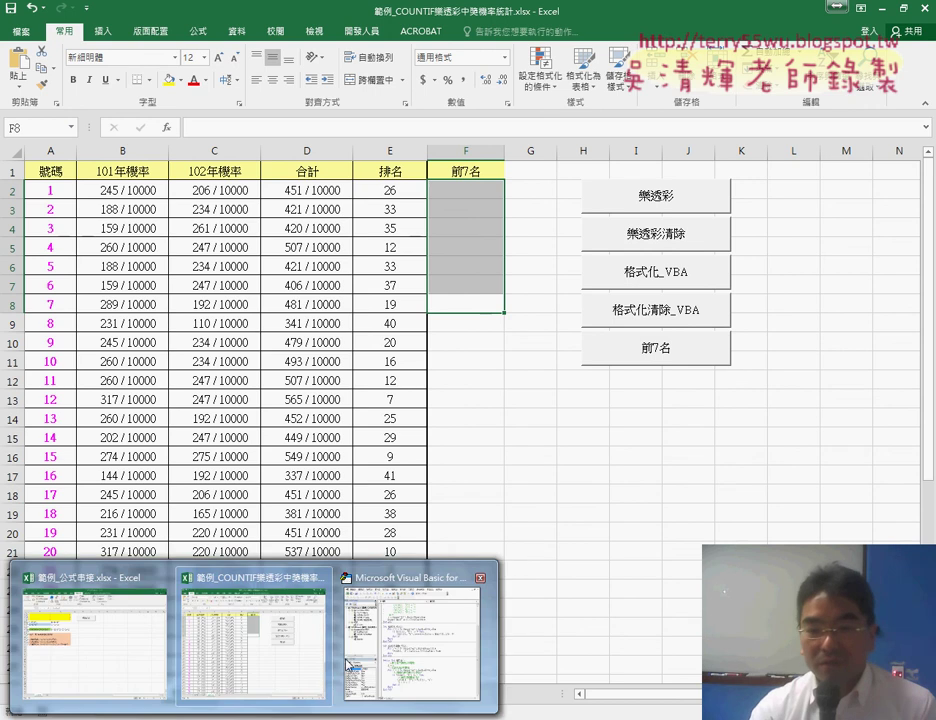
{"action": "left_click", "coordinate": [606, 623]}
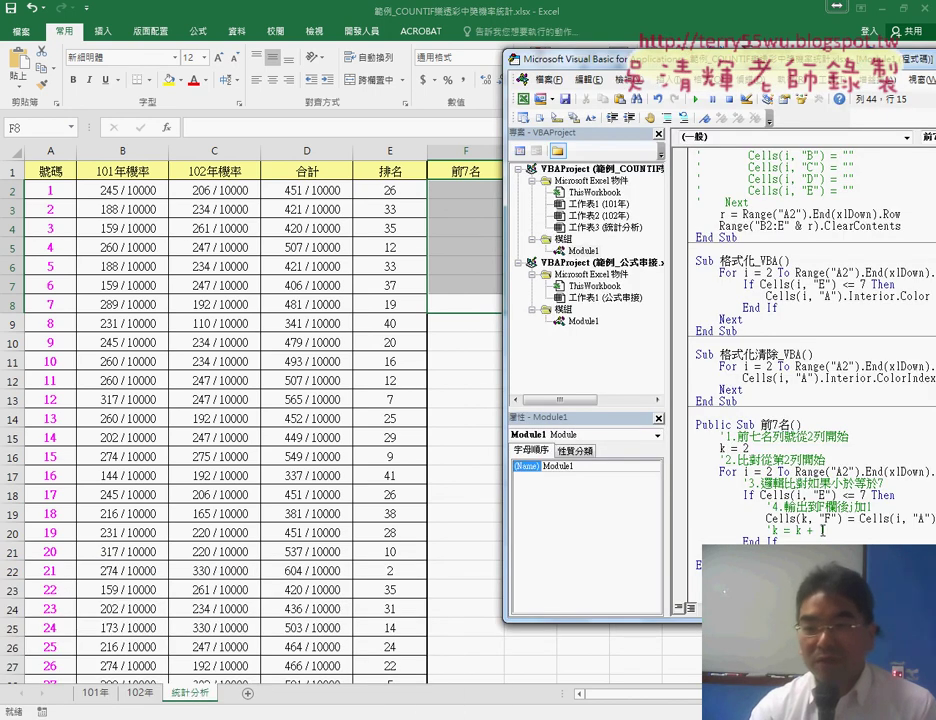
- Keep k = k + 1 commented out and start stepping through 前7名 with F8
{"action": "left_click_drag", "start_coordinate": [822, 531], "coordinate": [765, 531]}
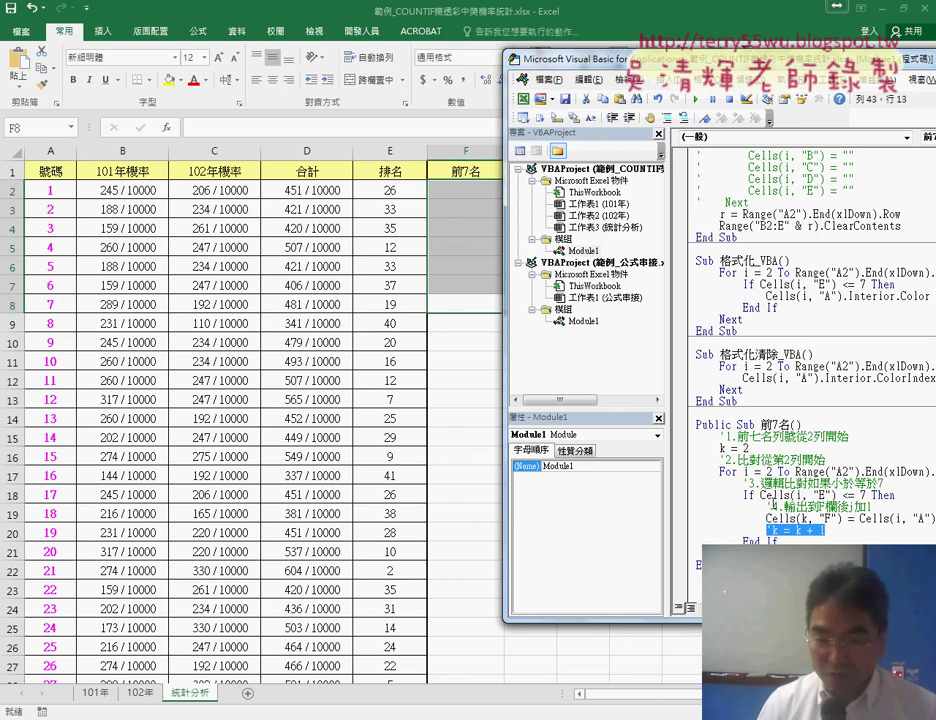
{"action": "type", "text": "'"}
{"action": "left_click", "coordinate": [772, 483]}
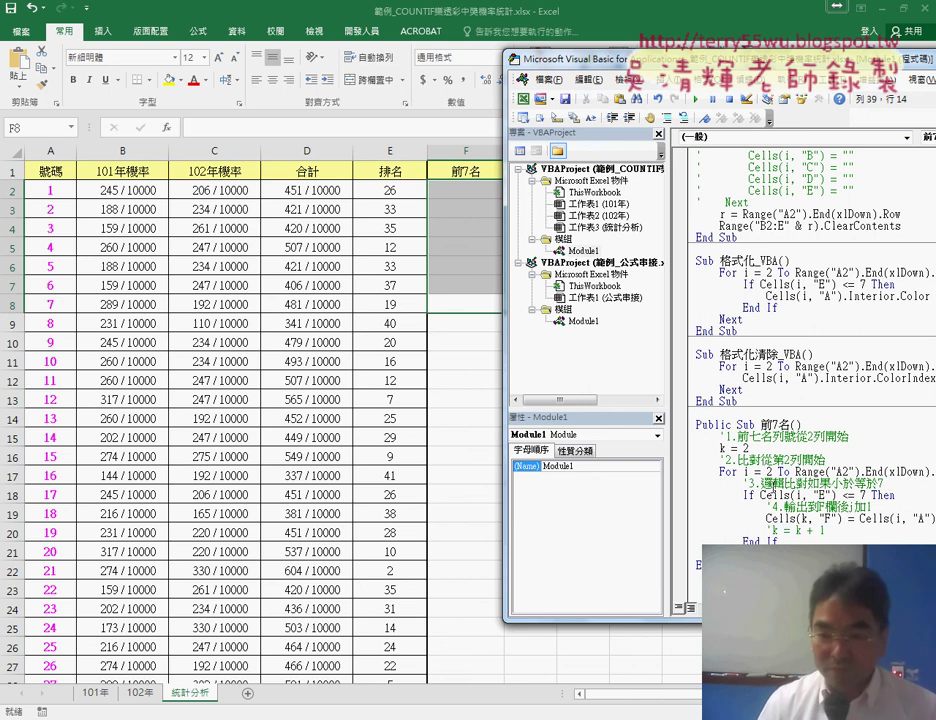
{"action": "key", "text": "F8"}
{"action": "key", "text": "F8"}
{"action": "key", "text": "F8"}
{"action": "key", "text": "F8"}
{"action": "key", "text": "F8"}
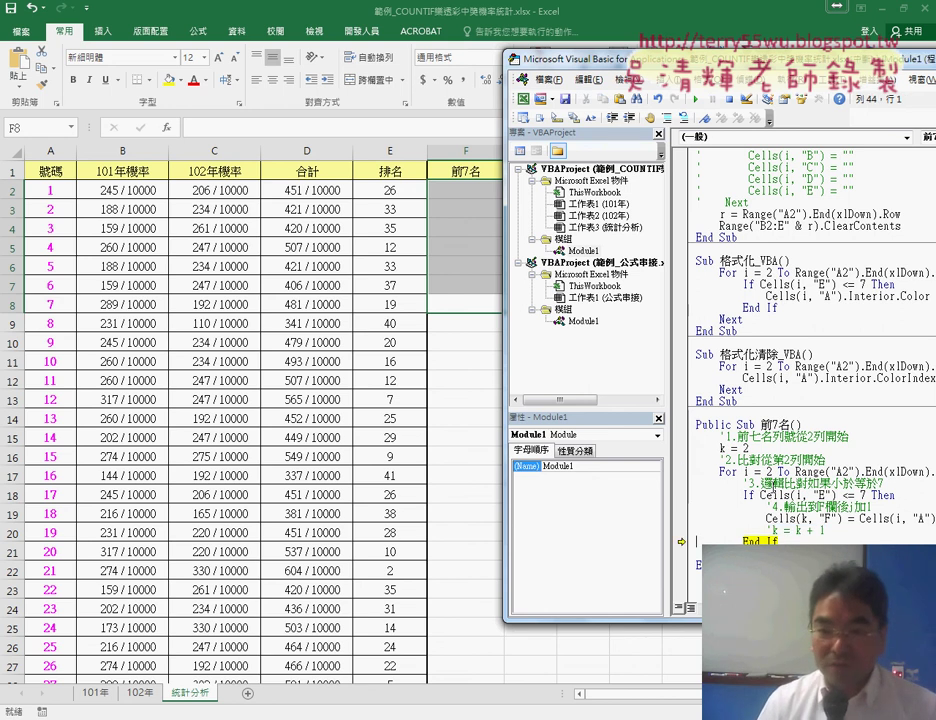
{"action": "key", "text": "F8"}
{"action": "key", "text": "F8"}
{"action": "key", "text": "F8"}
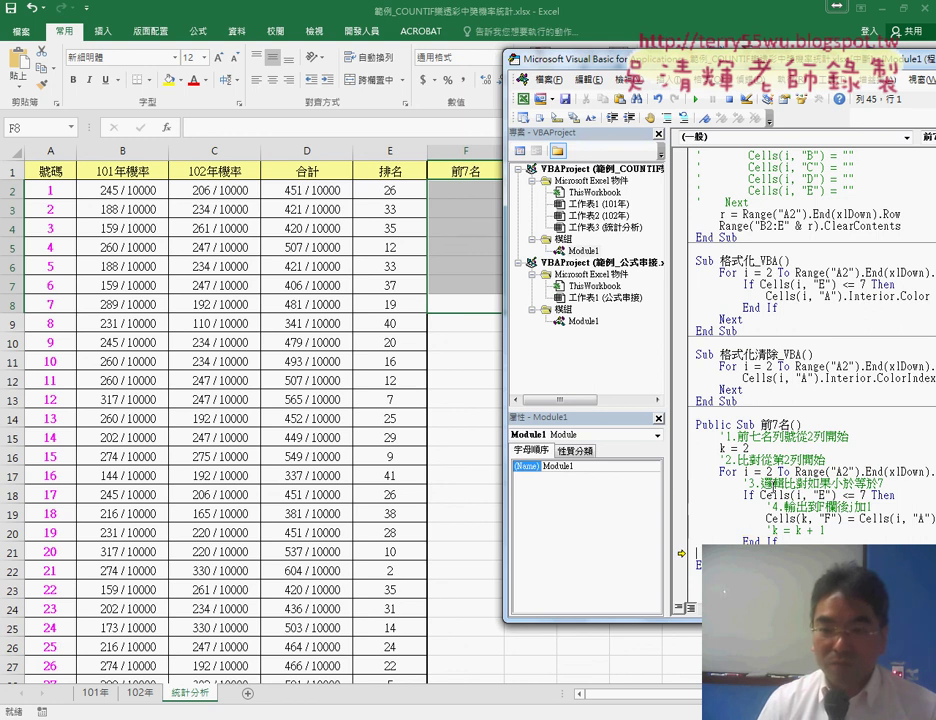
{"action": "key", "text": "F8"}
{"action": "key", "text": "F8"}
{"action": "key", "text": "F8"}
{"action": "key", "text": "F8"}
{"action": "key", "text": "F8"}
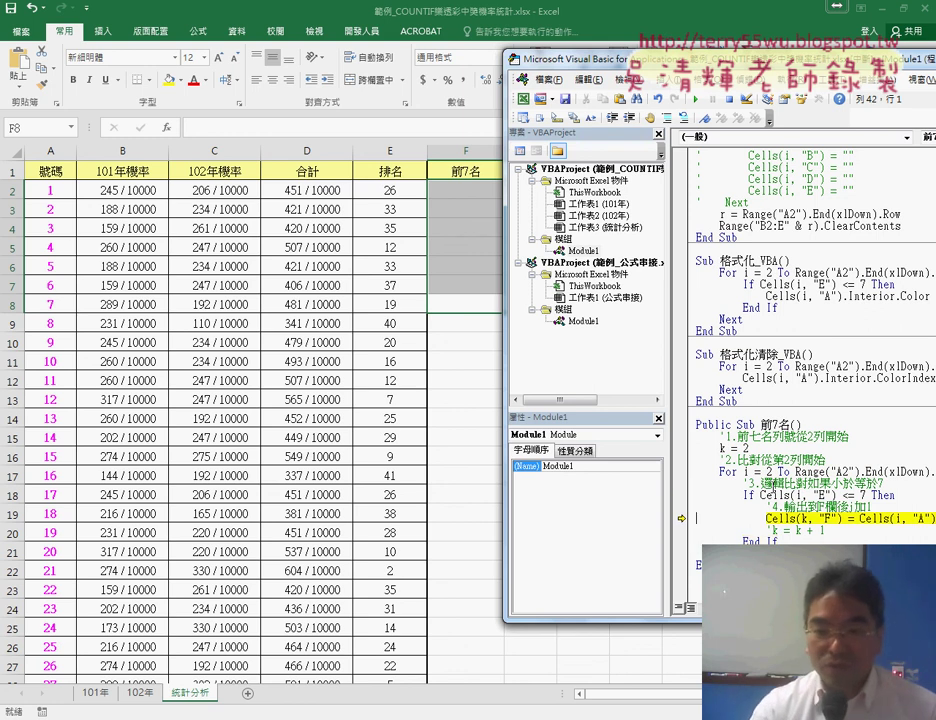
- Set a breakpoint on the column F line and run the loop, leaving only 39 in F2
{"action": "key", "text": "F9"}
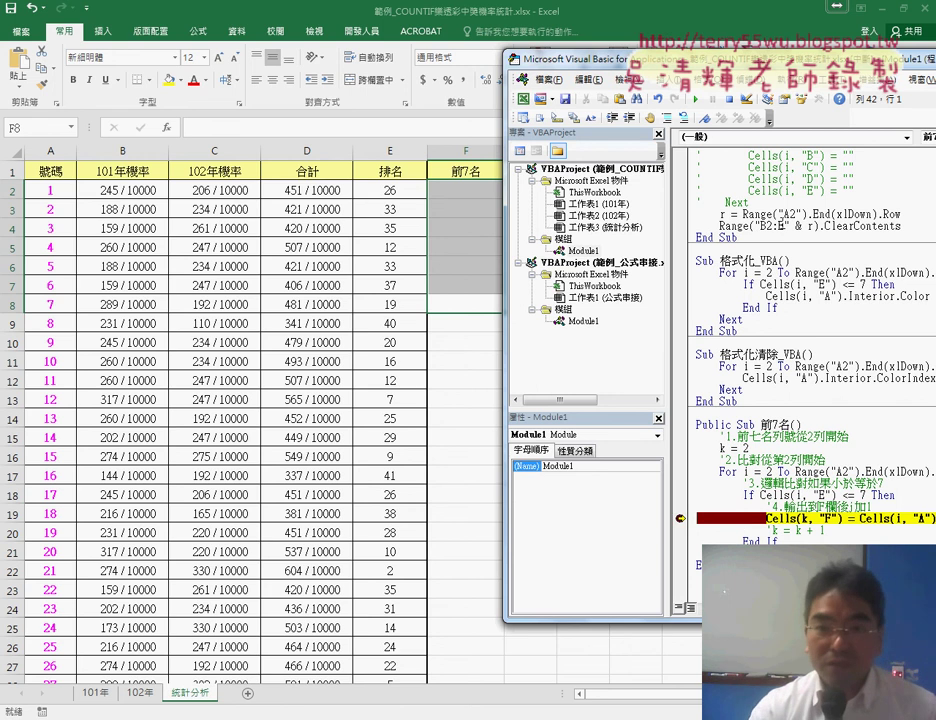
{"action": "key", "text": "F5"}
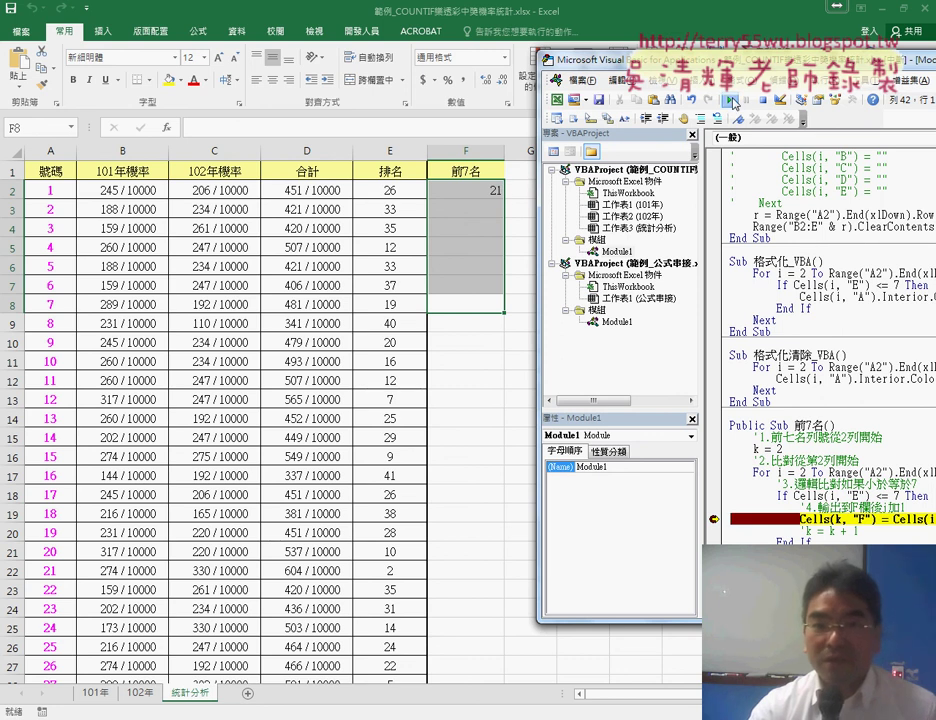
{"action": "left_click", "coordinate": [731, 100]}
{"action": "left_click", "coordinate": [731, 100]}
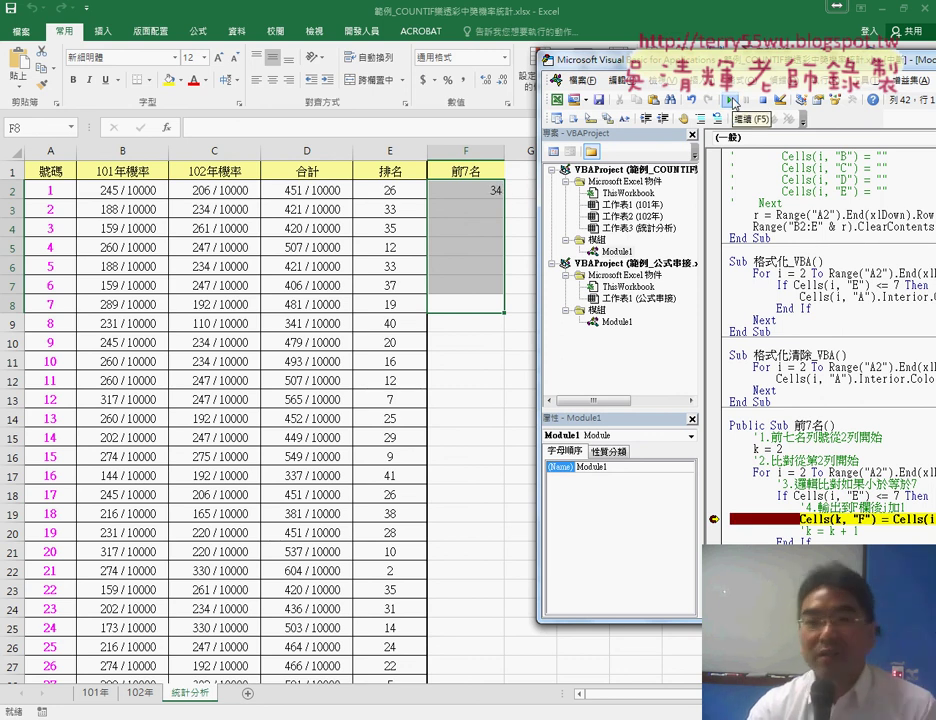
{"action": "key", "text": "F5"}
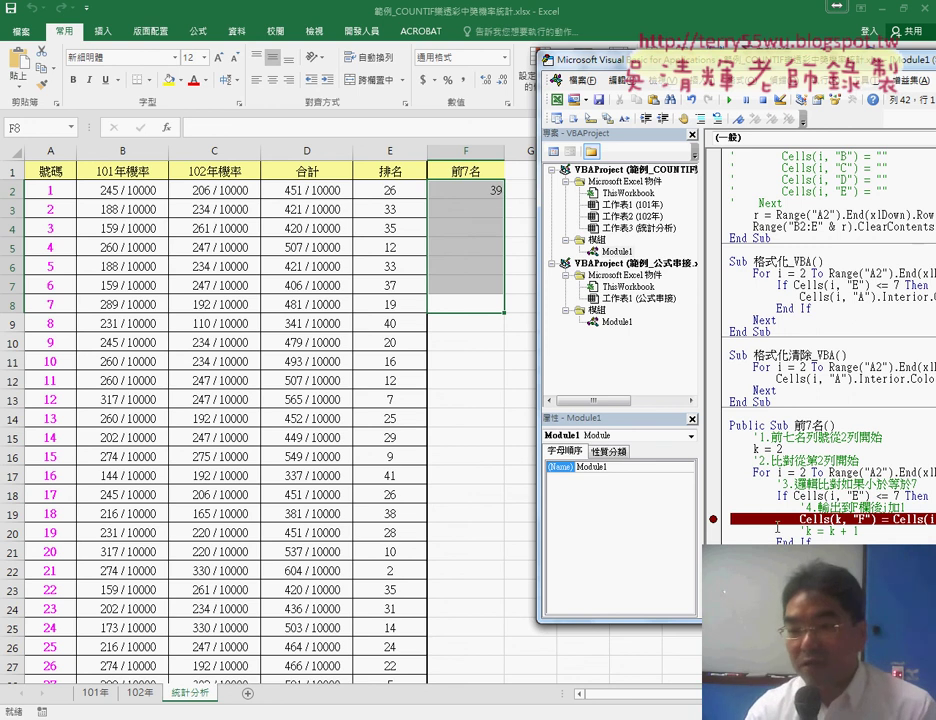
- Go to the k = k + 1 line to restore it and remove the breakpoint
{"action": "key", "text": "F8"}
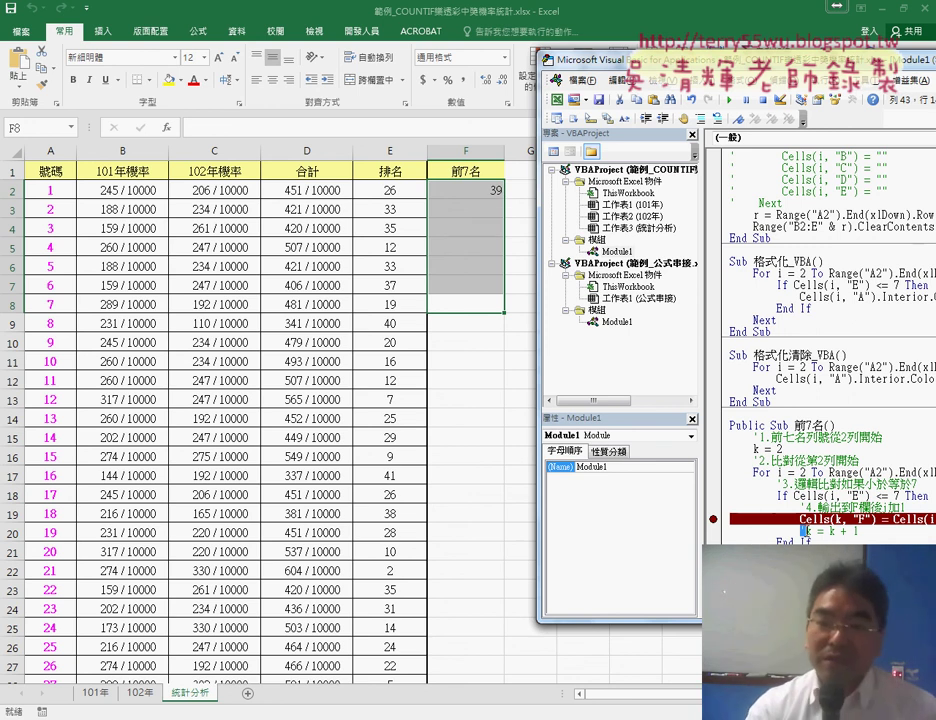
{"action": "left_click", "coordinate": [805, 531]}
{"action": "left_click", "coordinate": [712, 520]}
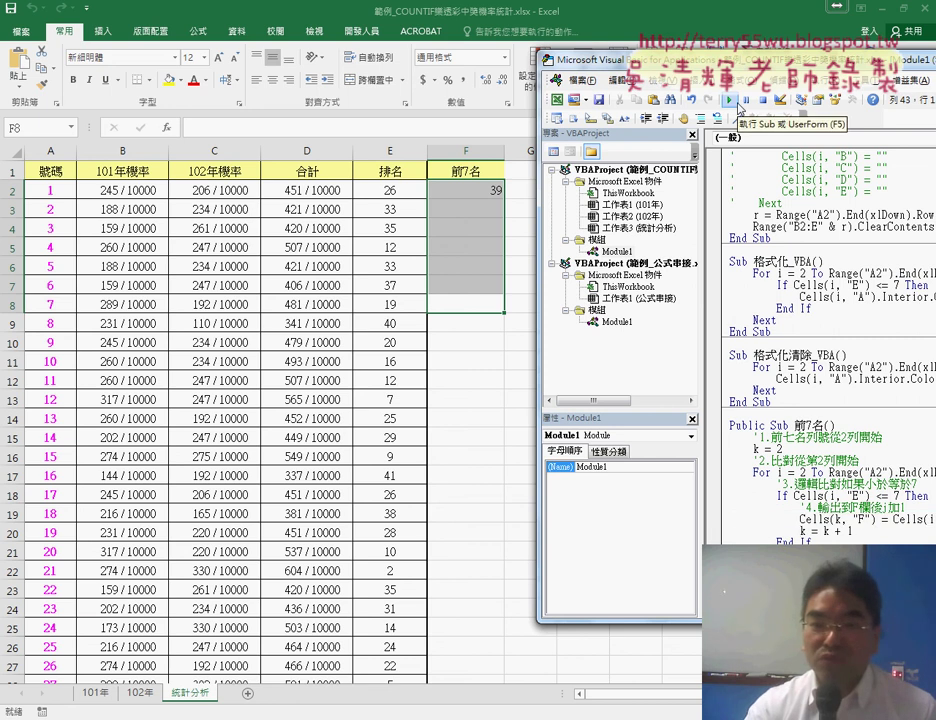
- Run the full 前7名 macro from the editor and confirm F2:F8 show 12 through 39
{"action": "left_click", "coordinate": [740, 107]}
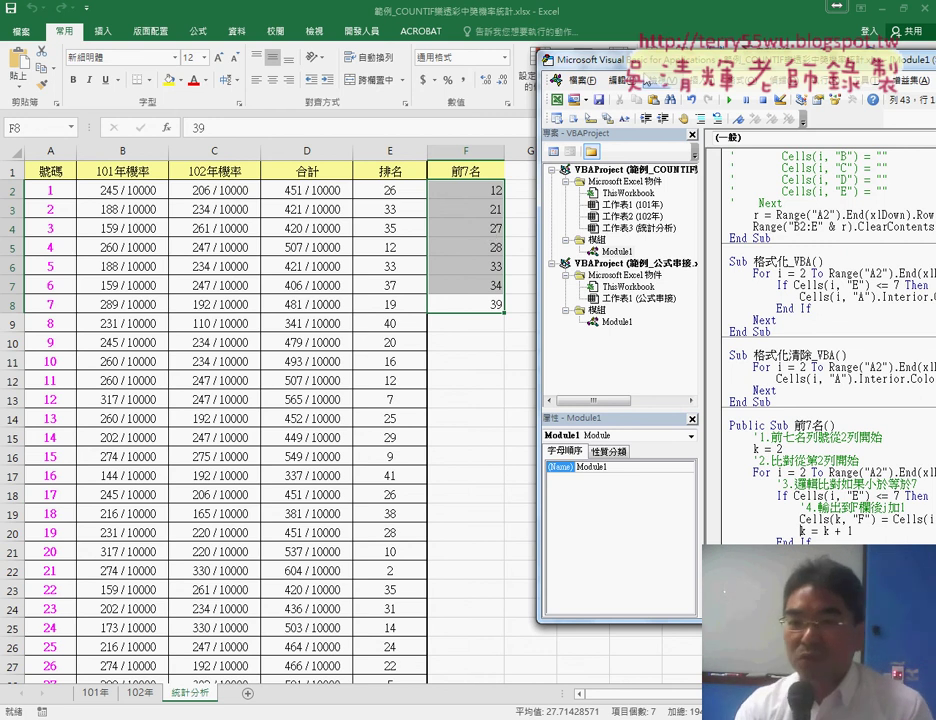
- Shift the editor left and circle k = 2, k = k + 1 and the whole 前7名 Sub in red
{"action": "left_click_drag", "start_coordinate": [636, 66], "coordinate": [421, 75]}
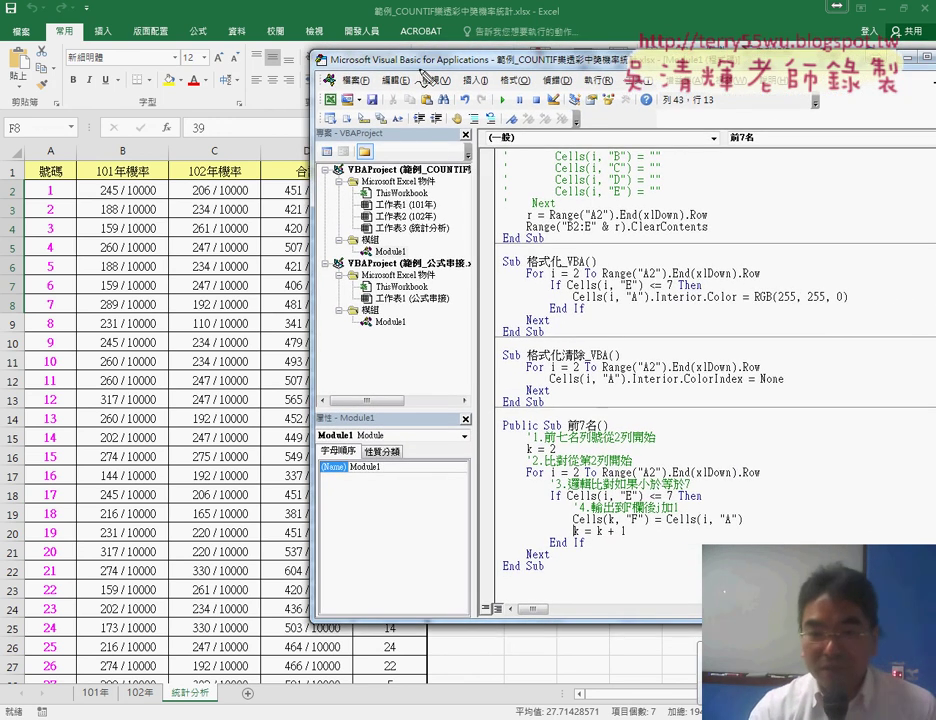
{"action": "left_click_drag", "start_coordinate": [556, 443], "coordinate": [563, 452]}
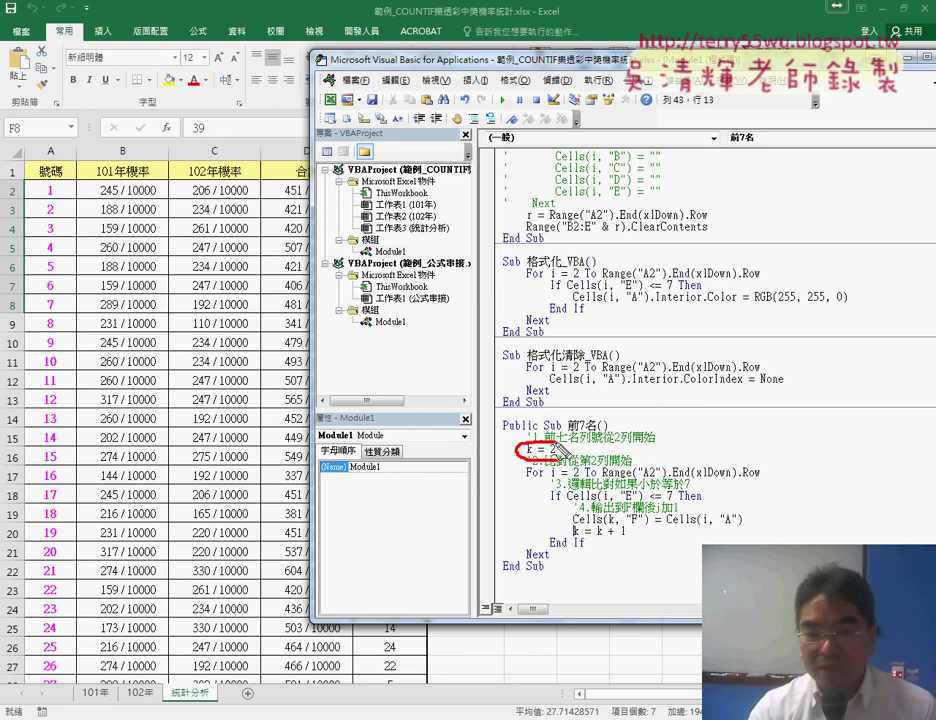
{"action": "left_click_drag", "start_coordinate": [622, 522], "coordinate": [628, 541]}
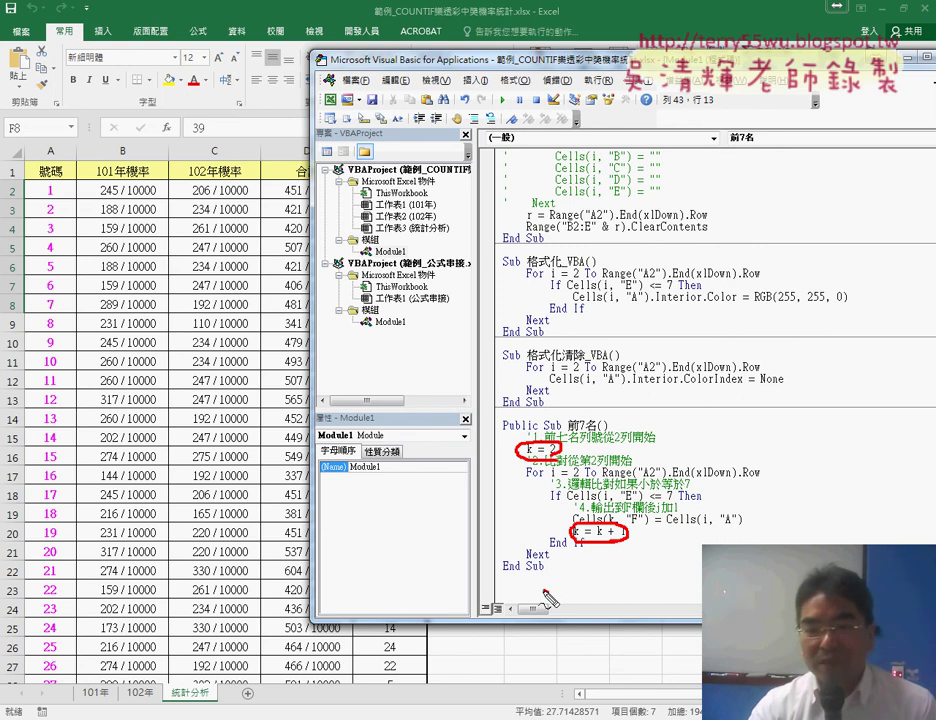
{"action": "mouse_move", "coordinate": [547, 590]}
{"action": "left_mouse_down"}
{"action": "mouse_move", "coordinate": [745, 512]}
{"action": "mouse_move", "coordinate": [559, 597]}
{"action": "left_mouse_up"}
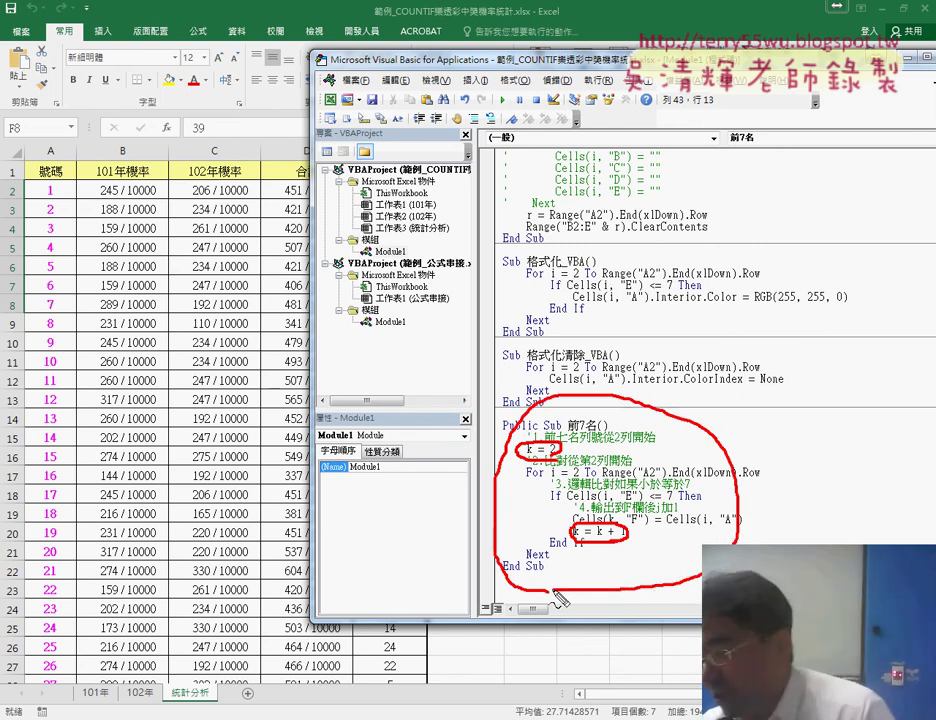